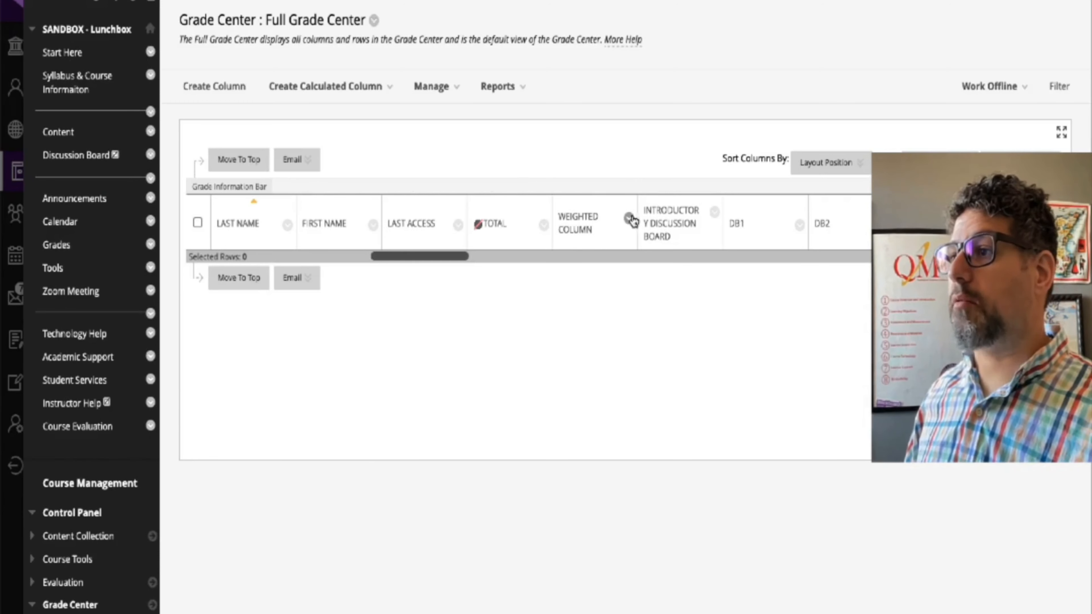
Step: Open the Weighted Column's information for editing and review its primary and secondary display settings
left_click(628, 219)
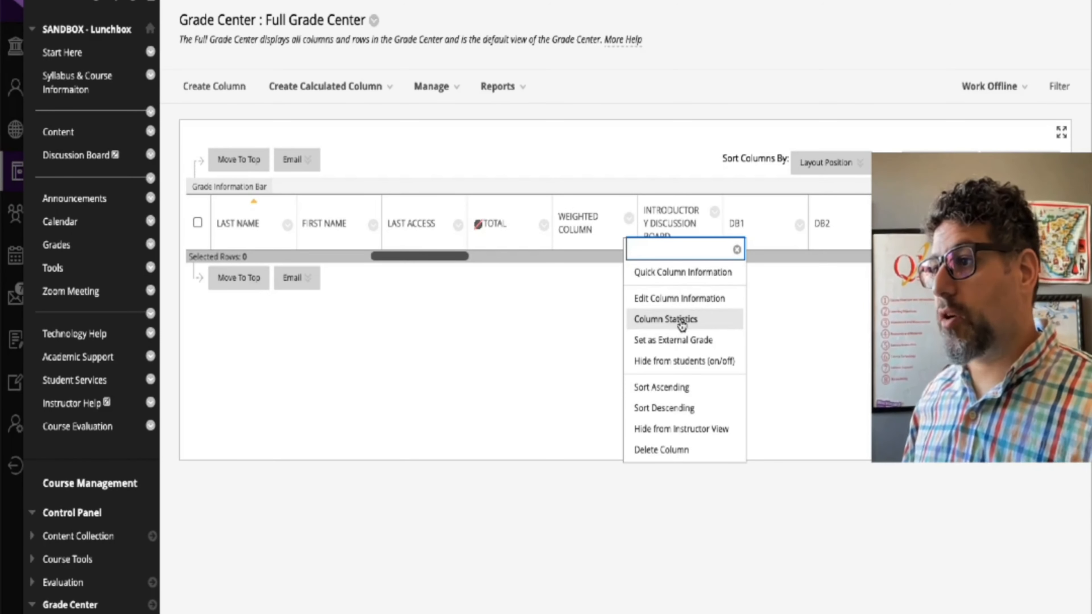
left_click(685, 306)
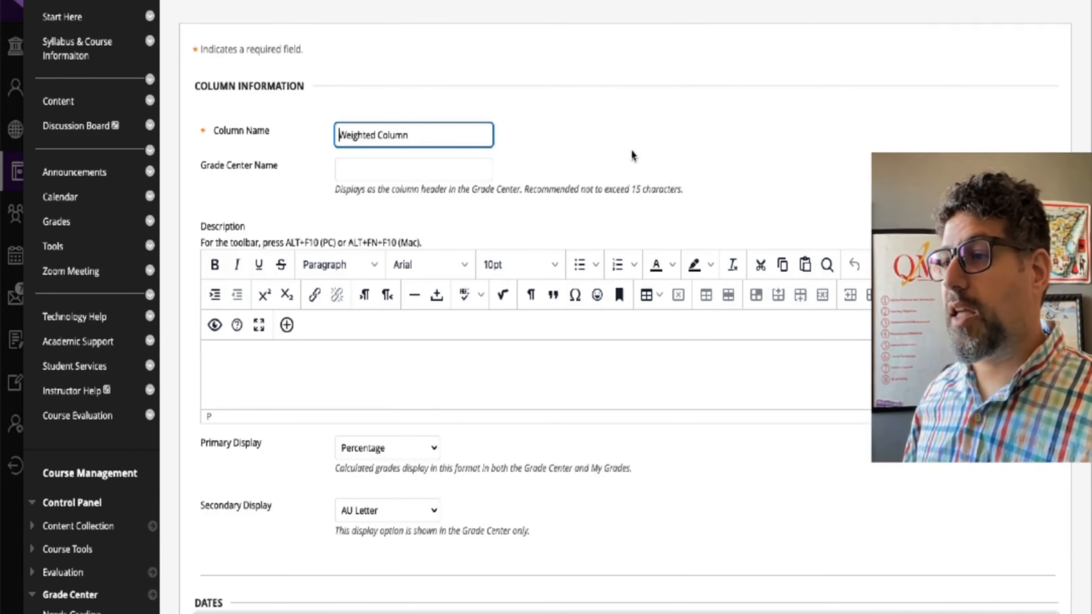
scroll(638, 155, "down", 3)
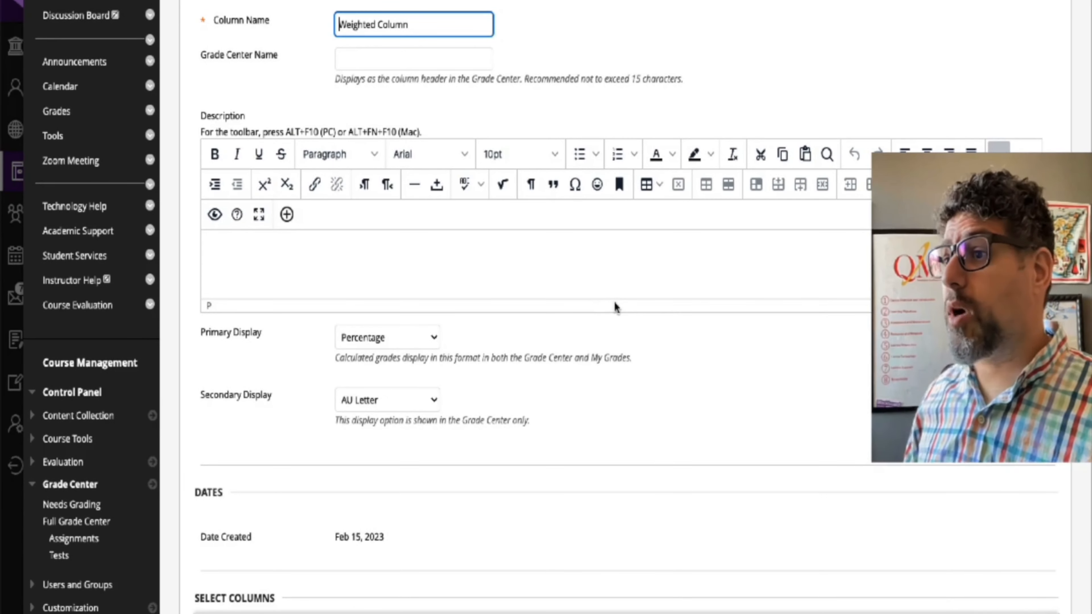
scroll(615, 307, "down", 2)
left_click(364, 271)
left_click(543, 319)
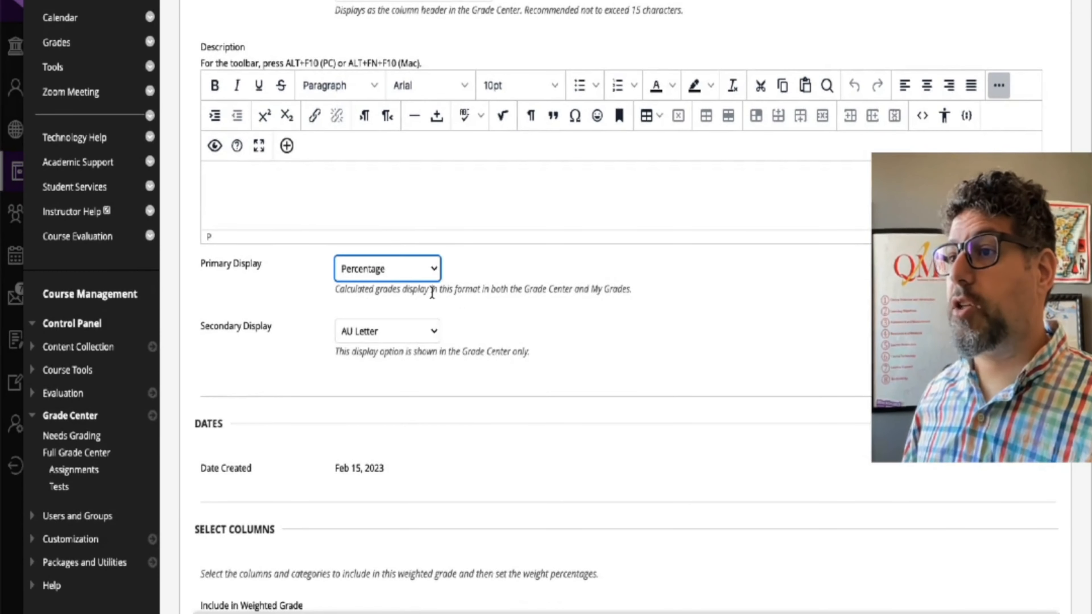
scroll(663, 330, "down", 5)
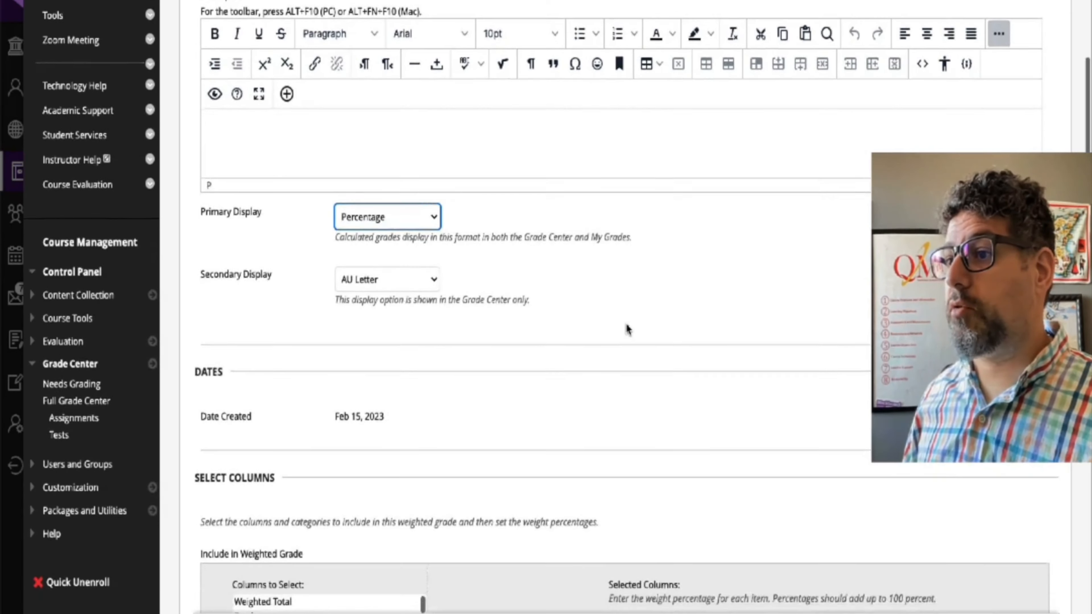
scroll(625, 330, "down", 5)
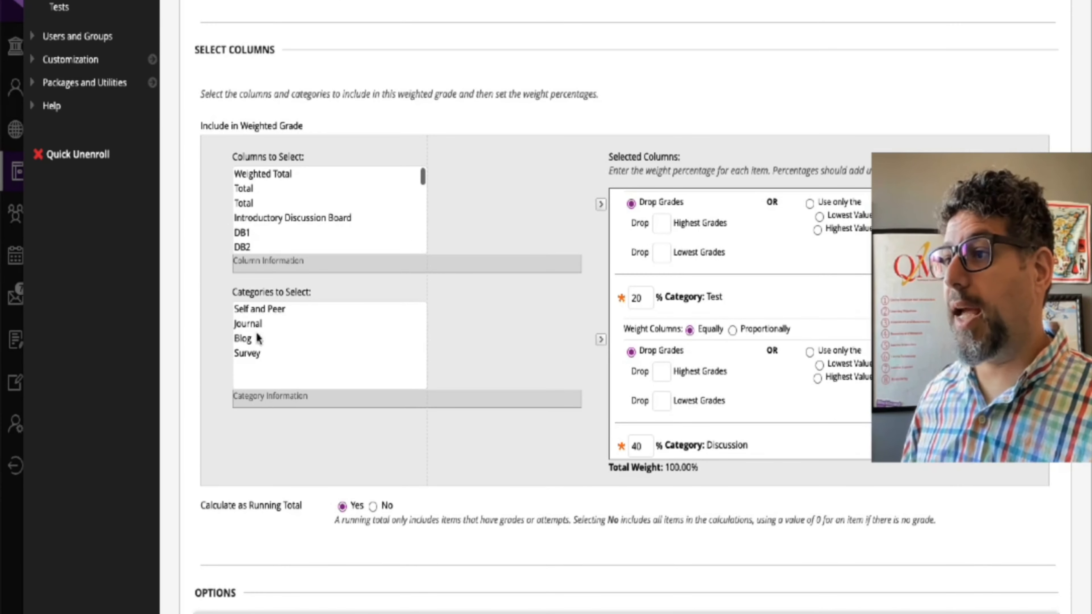
Step: Examine the weight percentages and drop-grade rules of each category included in the Weighted Column
scroll(730, 296, "up", 10)
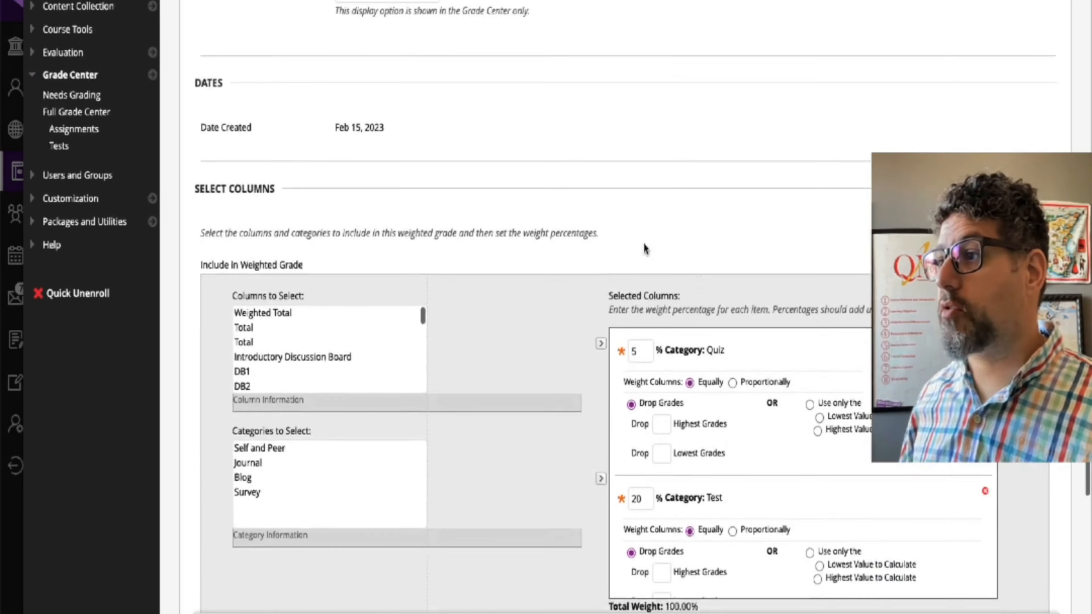
scroll(668, 211, "down", 5)
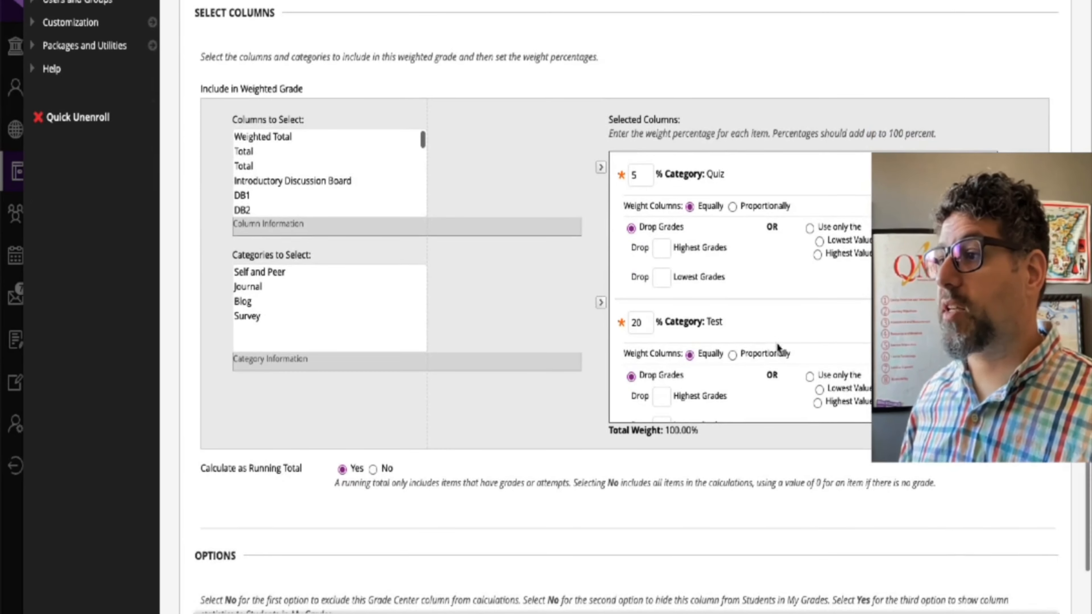
scroll(780, 349, "down", 3)
scroll(780, 349, "down", 7)
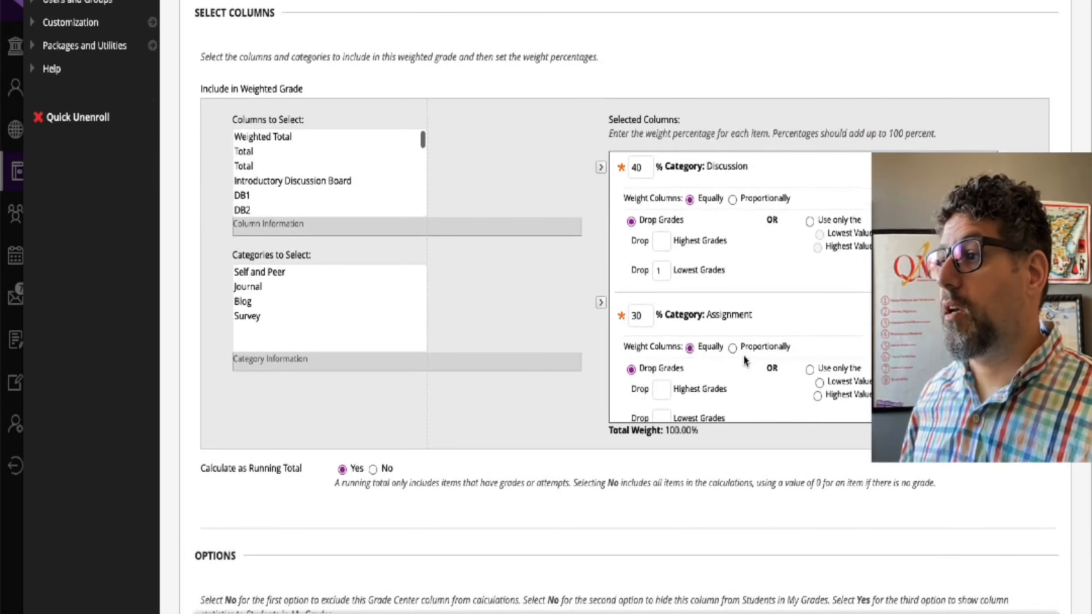
scroll(750, 355, "down", 3)
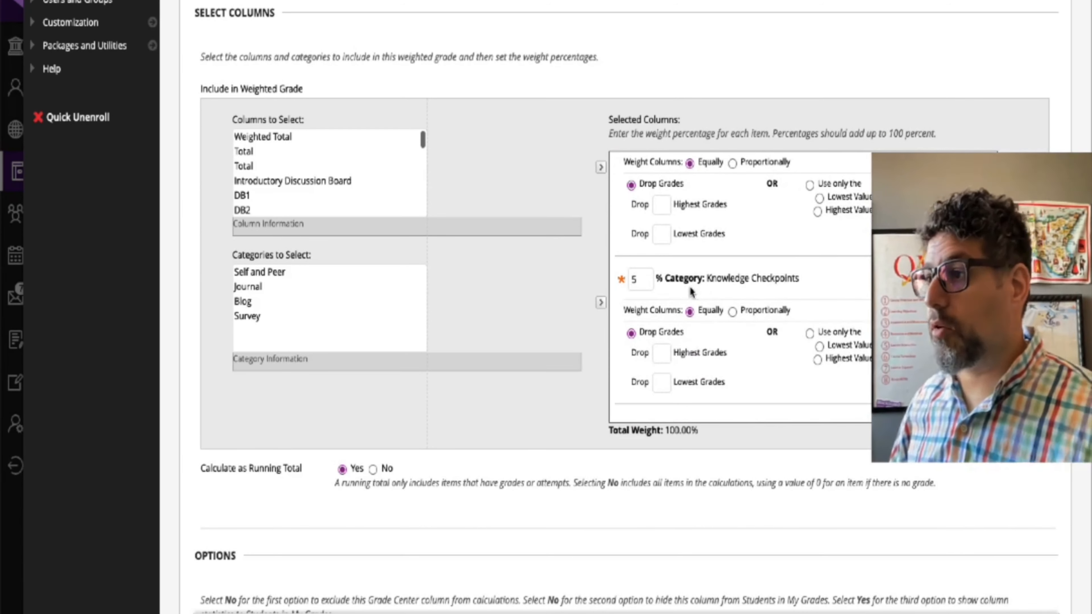
scroll(692, 293, "up", 8)
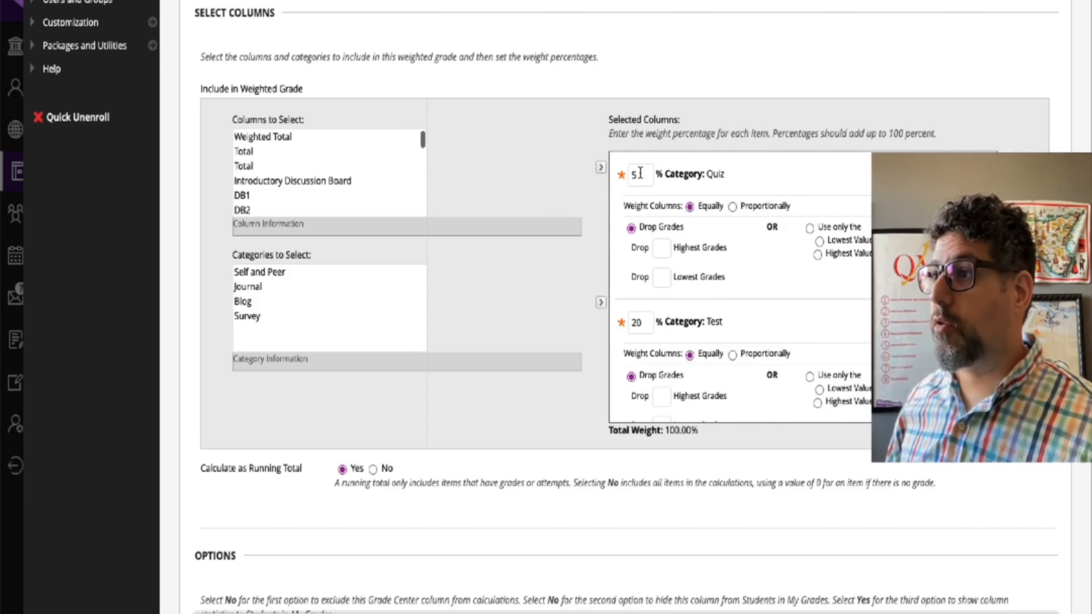
scroll(802, 301, "down", 1)
scroll(703, 229, "up", 1)
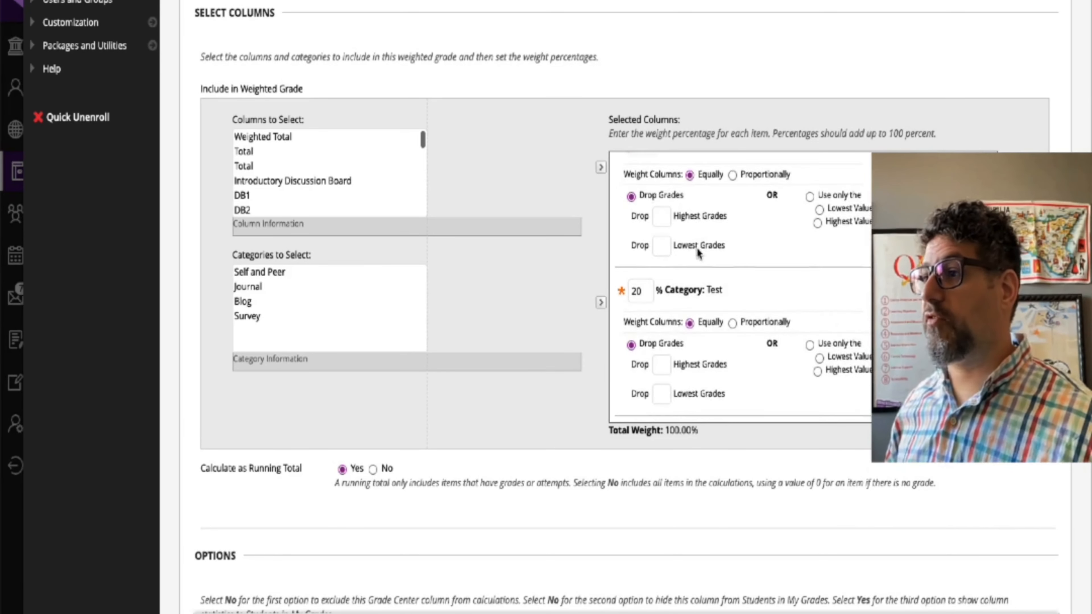
scroll(700, 255, "down", 2)
scroll(771, 288, "down", 5)
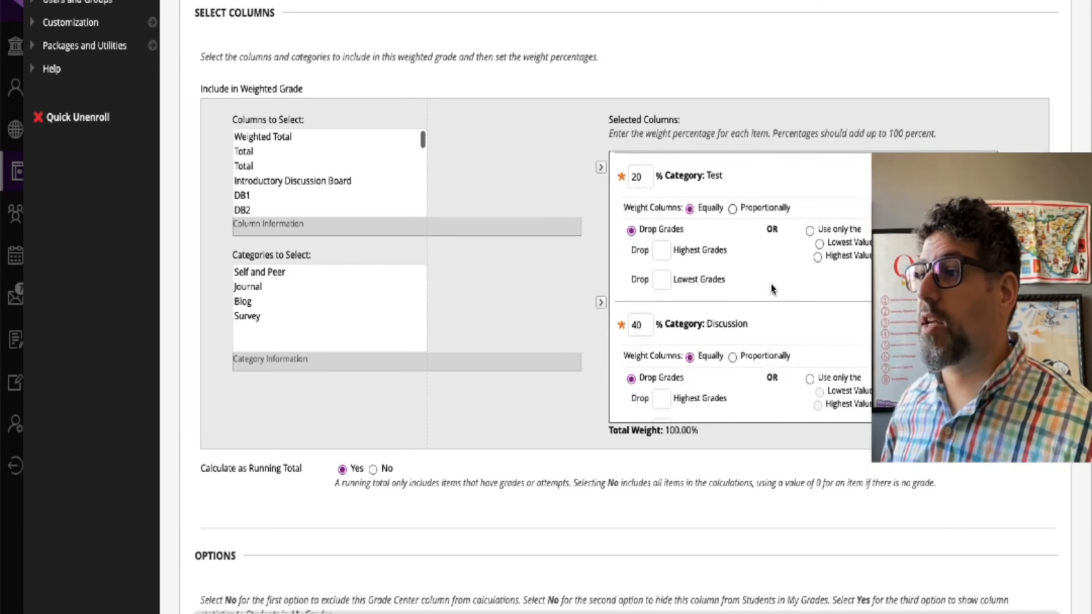
scroll(772, 338, "down", 4)
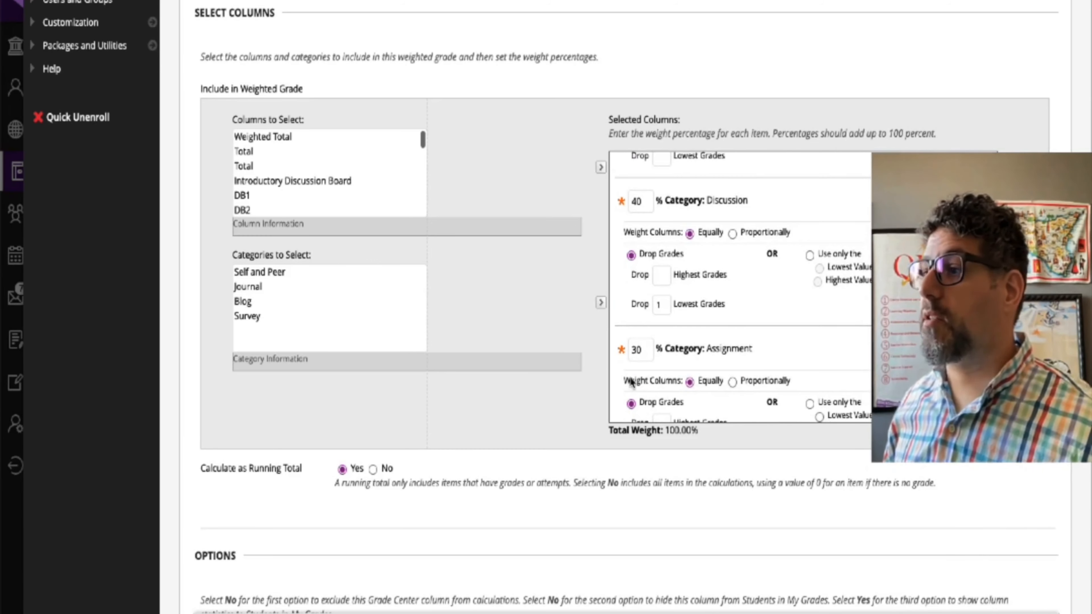
scroll(702, 365, "down", 2)
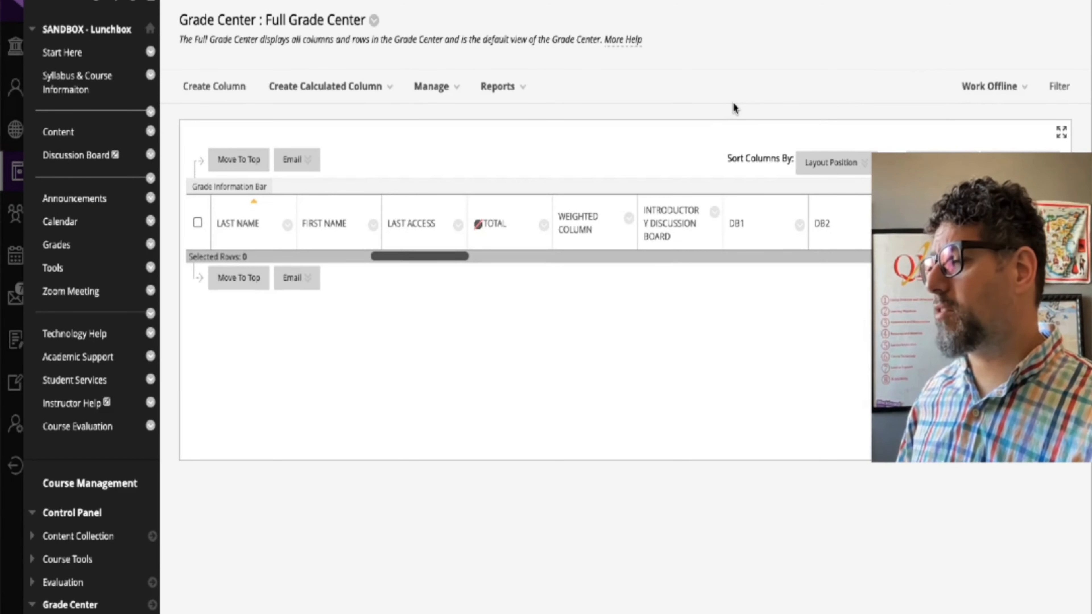
Step: Open the Grade Center categories and examine which columns are assigned to each one
left_click(457, 95)
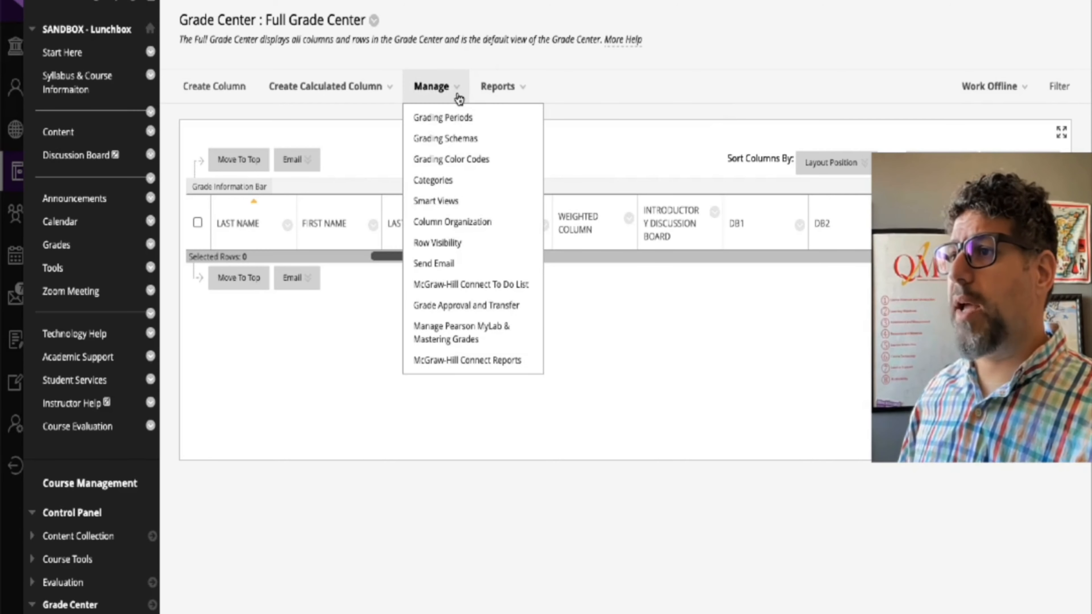
left_click(445, 181)
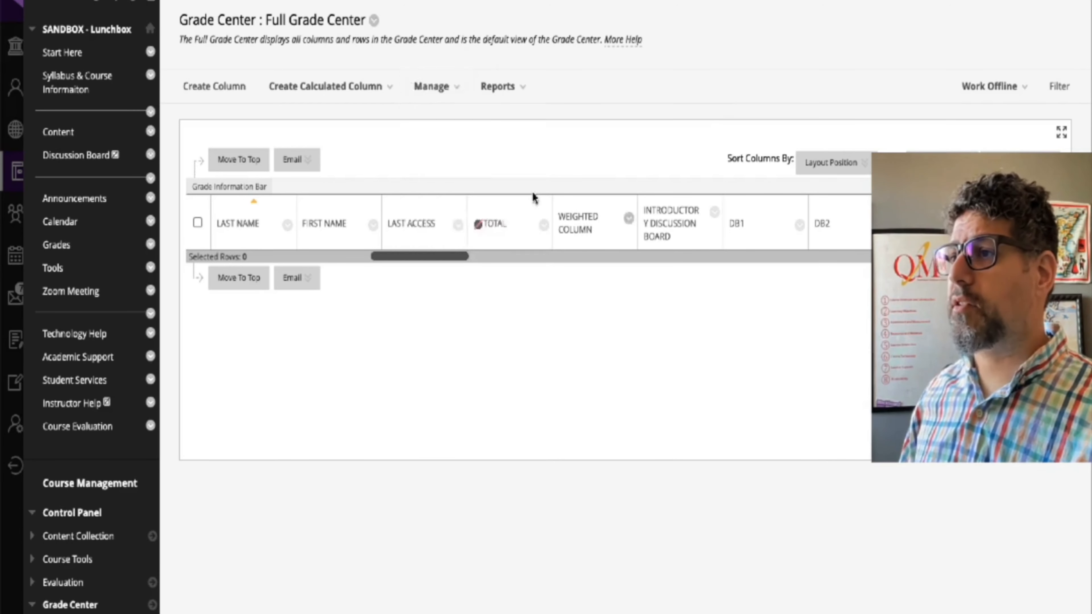
scroll(502, 282, "down", 3)
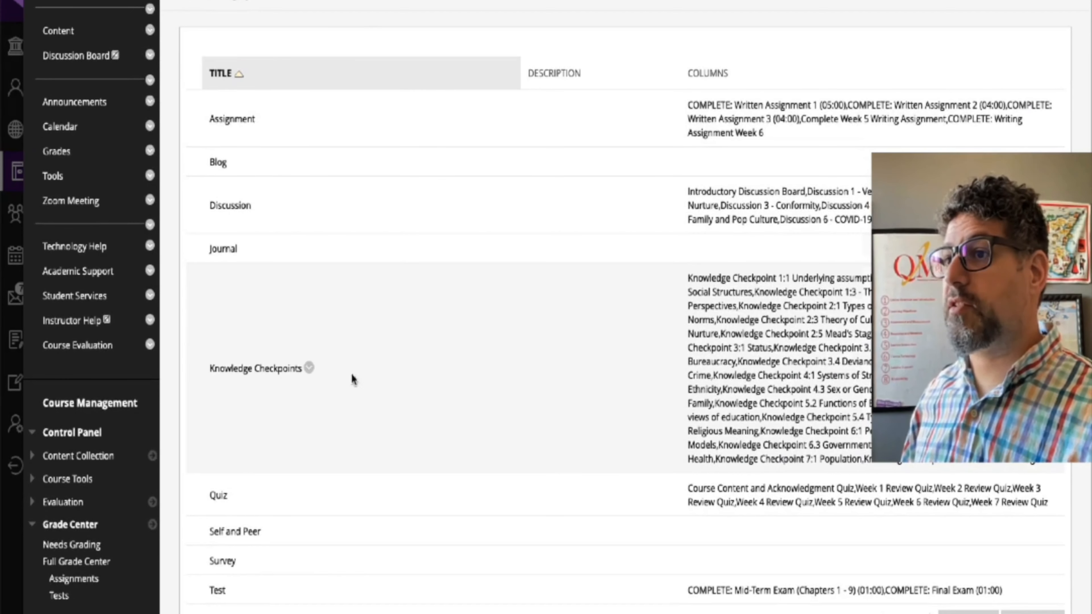
scroll(314, 409, "down", 2)
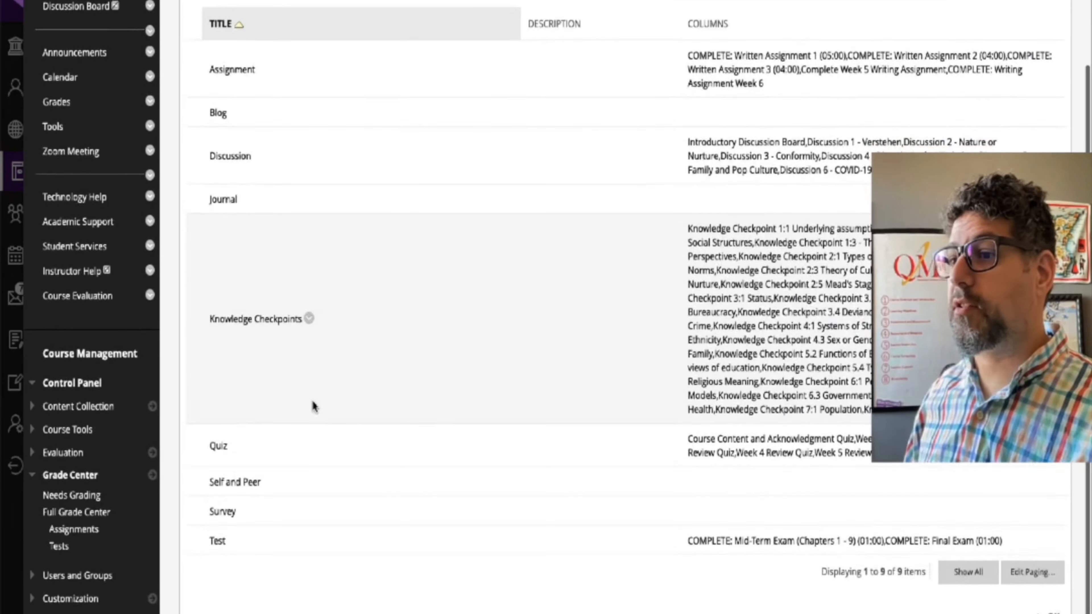
scroll(640, 423, "up", 5)
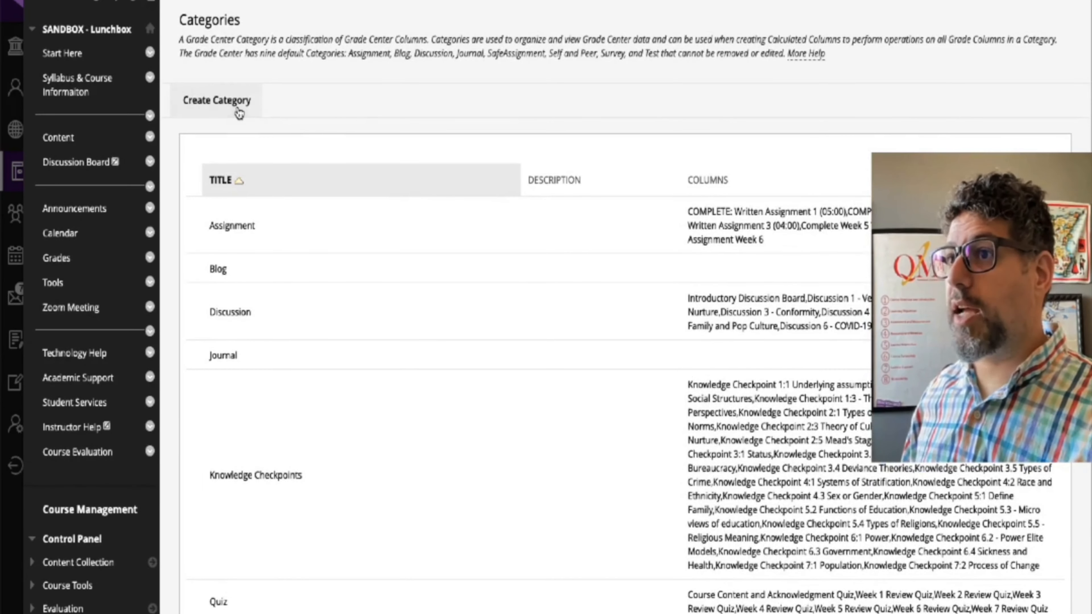
scroll(626, 378, "down", 5)
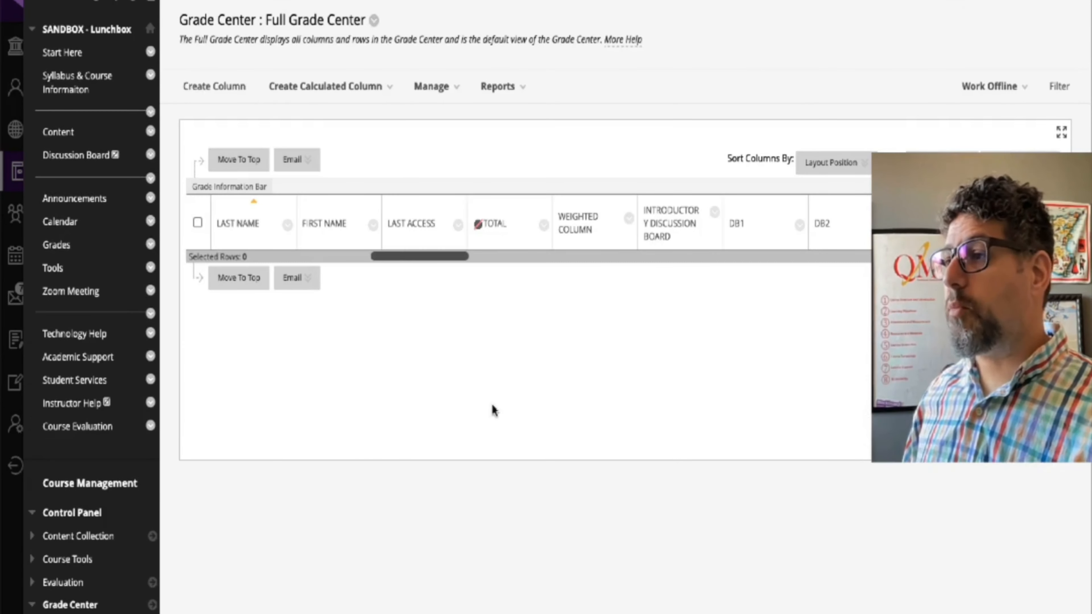
Step: In the column organization, assign the columns DB1 through DB7 to the Discussion category
left_click(440, 90)
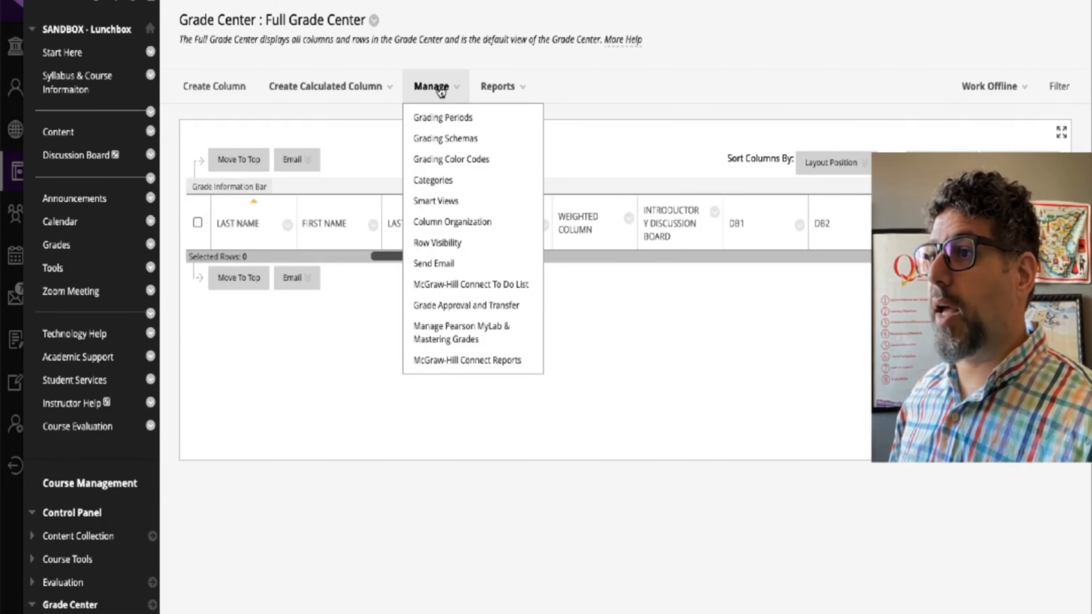
left_click(472, 223)
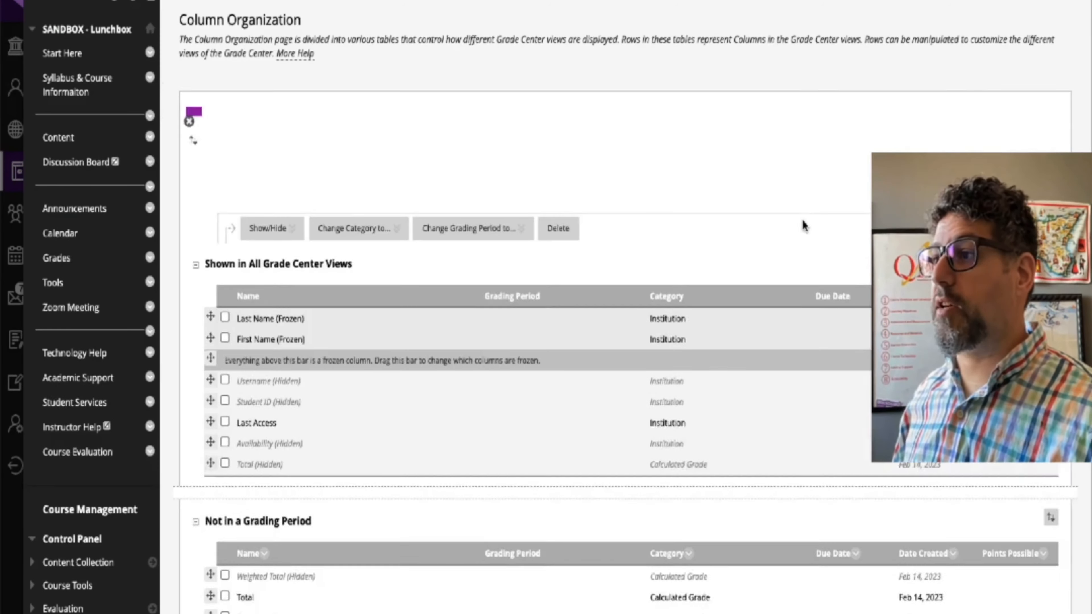
scroll(501, 233, "down", 7)
scroll(500, 232, "down", 6)
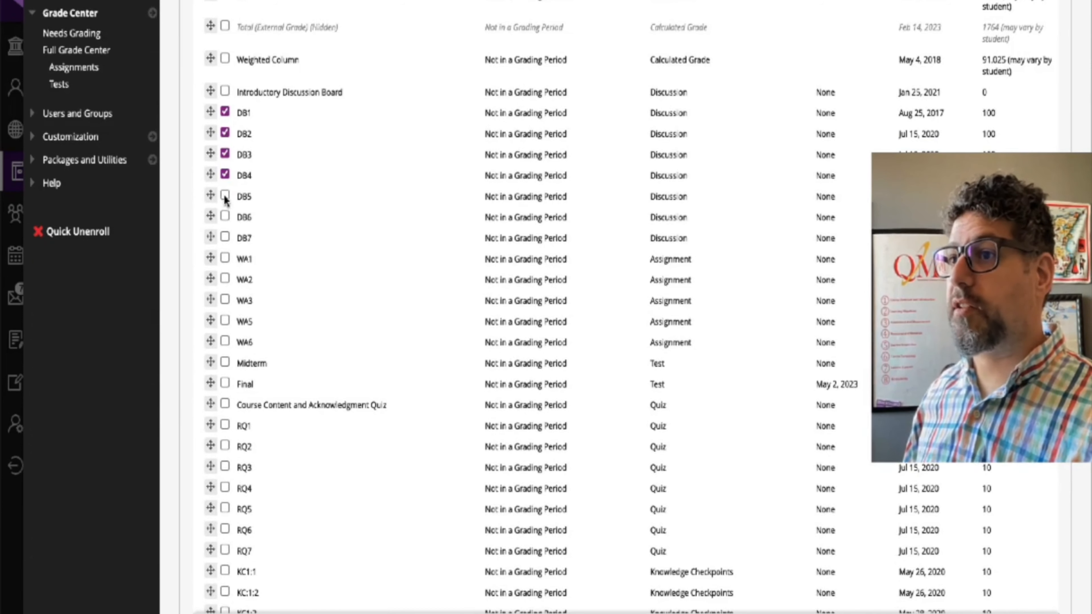
left_click(224, 216)
left_click(224, 237)
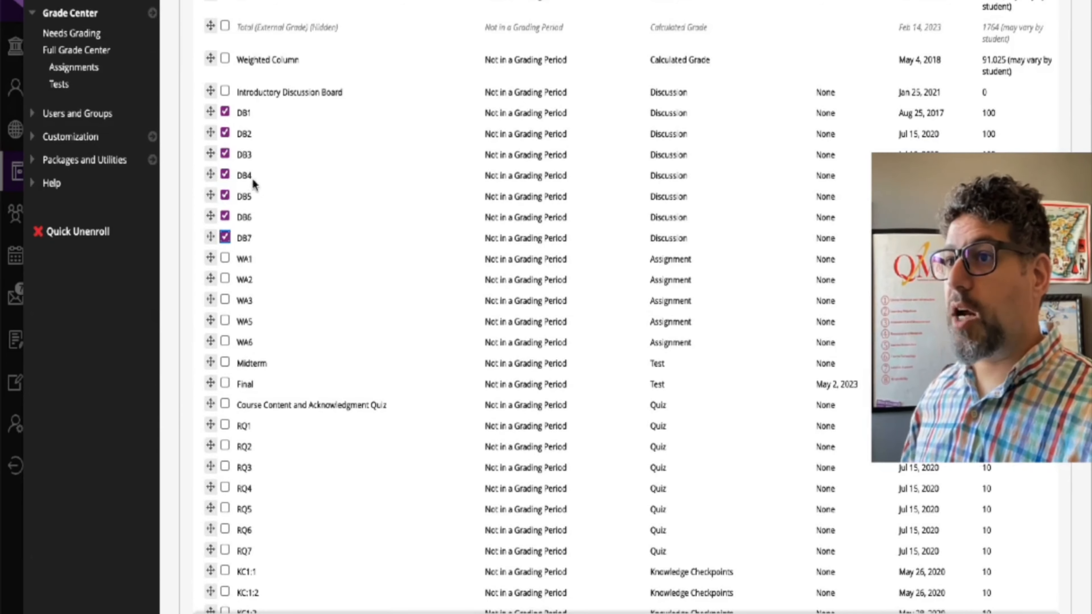
scroll(484, 262, "up", 8)
left_click(366, 3)
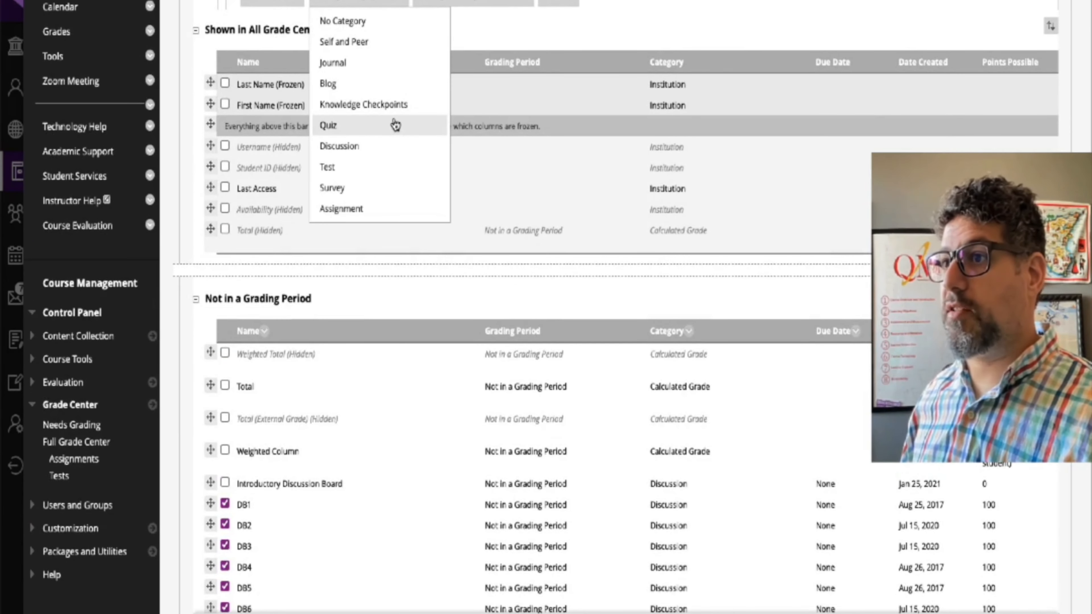
left_click(370, 146)
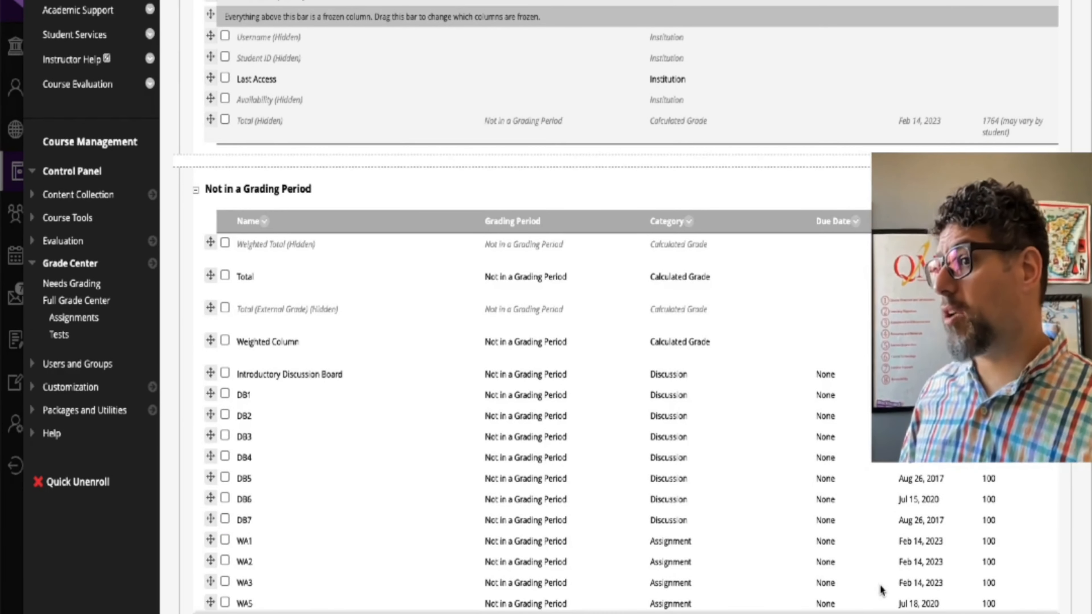
scroll(572, 481, "down", 2)
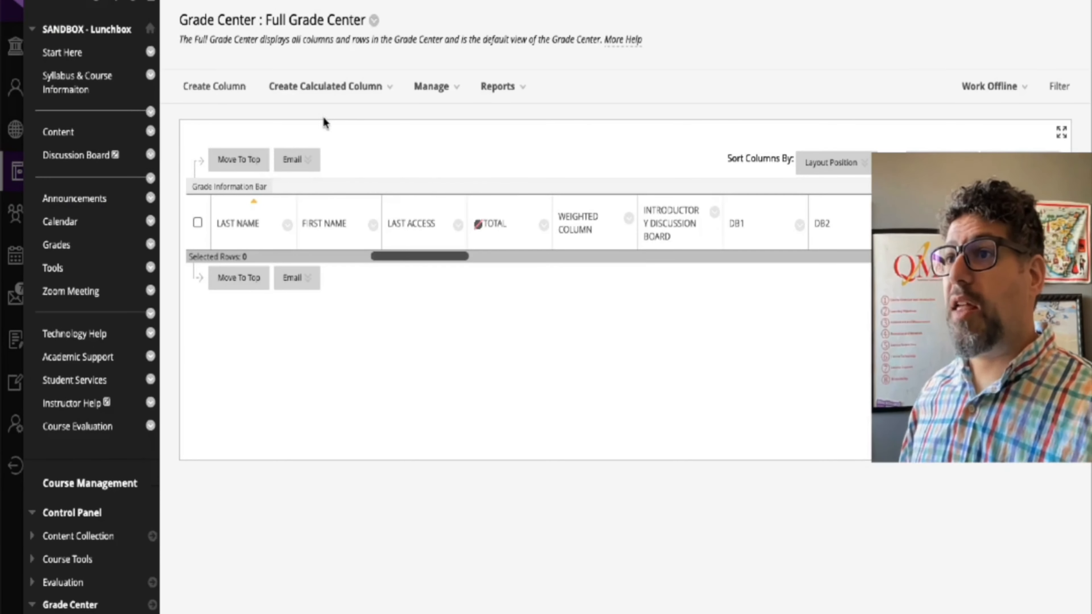
Step: Create a weighted calculated column named Grades with Percentage as primary display and Letter as secondary display
left_click(347, 91)
left_click(301, 180)
type("Grades")
scroll(390, 427, "down", 2)
left_click(390, 425)
left_click(550, 452)
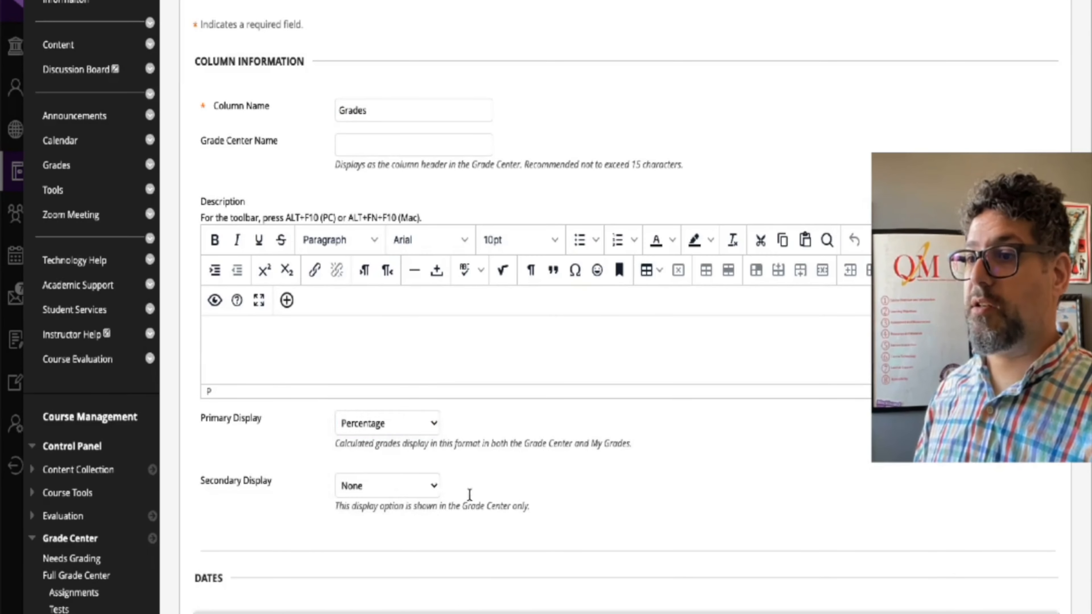
left_click(399, 485)
left_click(356, 517)
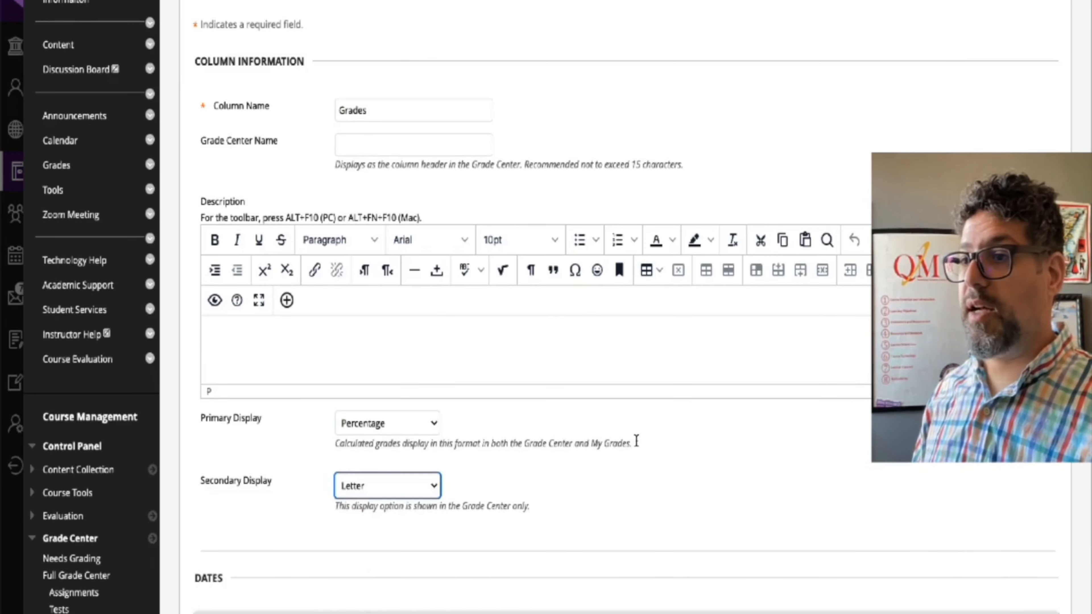
Step: Include the Knowledge Checkpoints, Discussion and Assignment categories in the Grades column's weighted grade
scroll(291, 468, "down", 5)
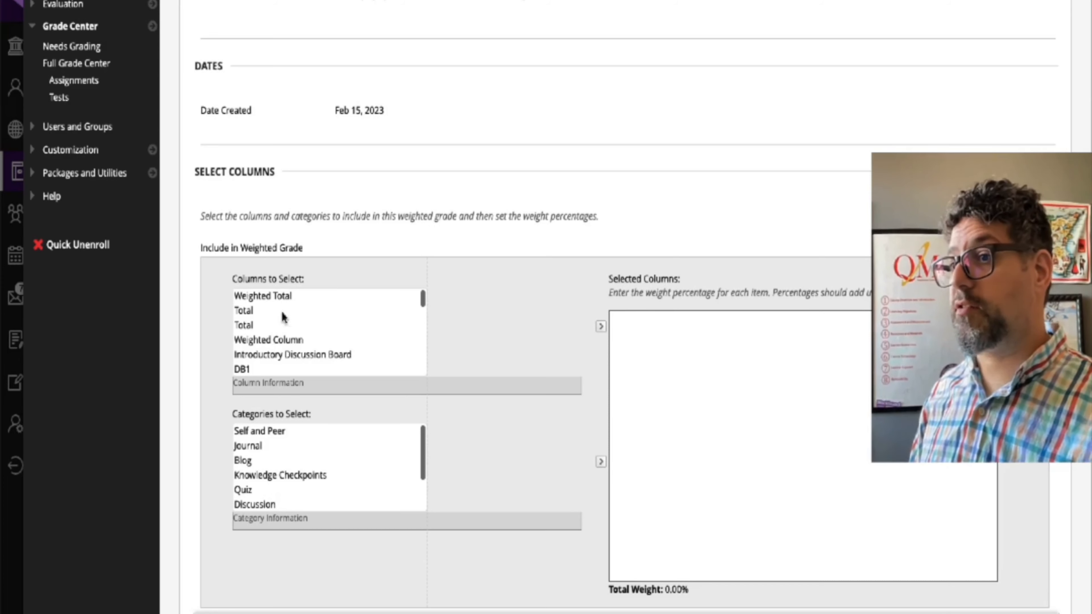
left_click(268, 475)
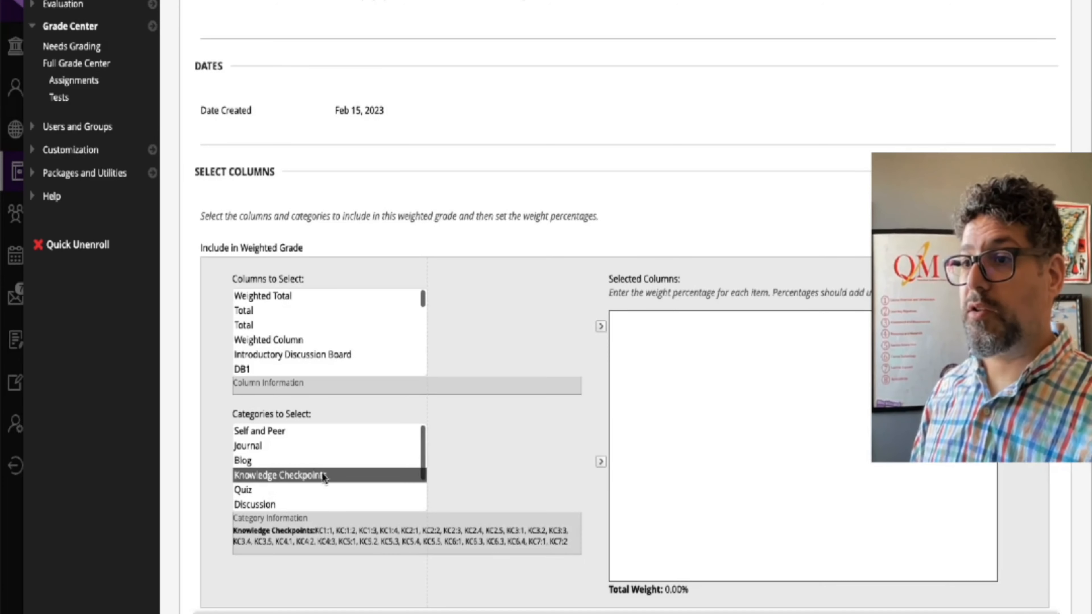
left_click(601, 462)
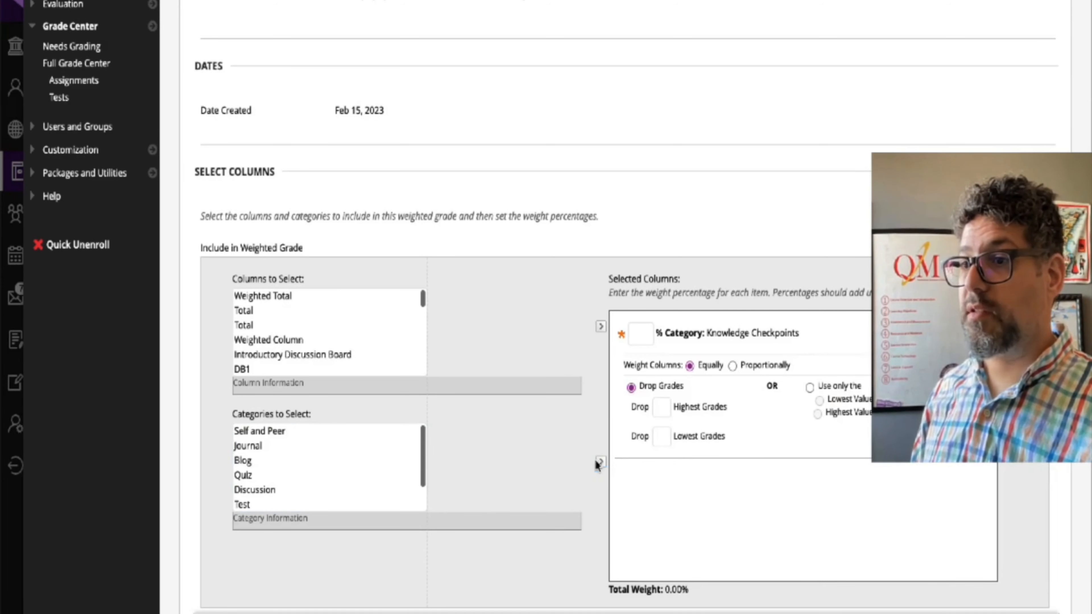
scroll(292, 482, "down", 1)
left_click(258, 462)
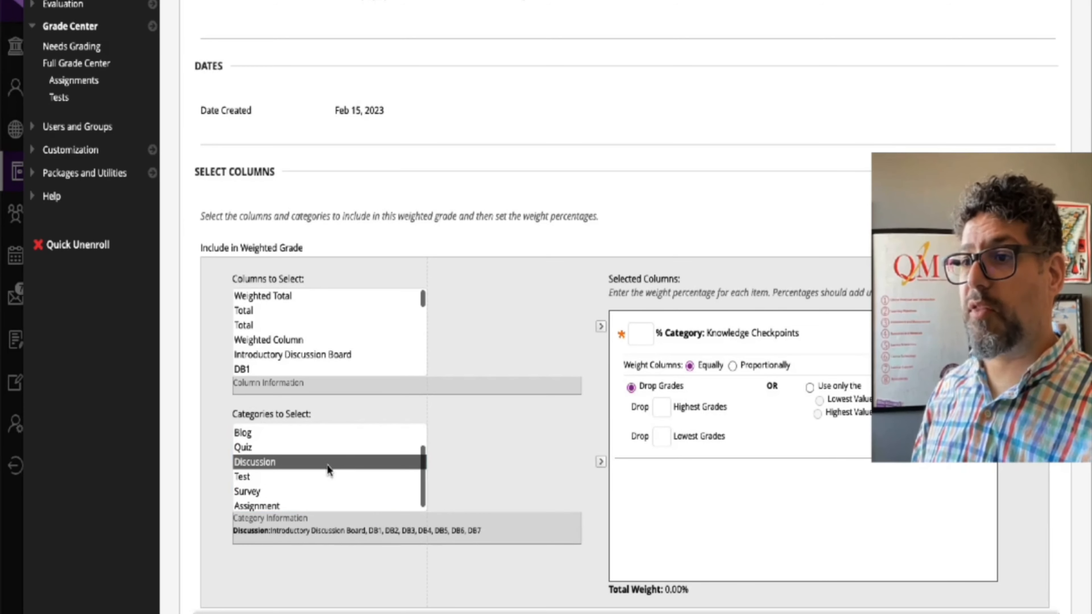
left_click(597, 462)
scroll(597, 462, "down", 1)
left_click(600, 405)
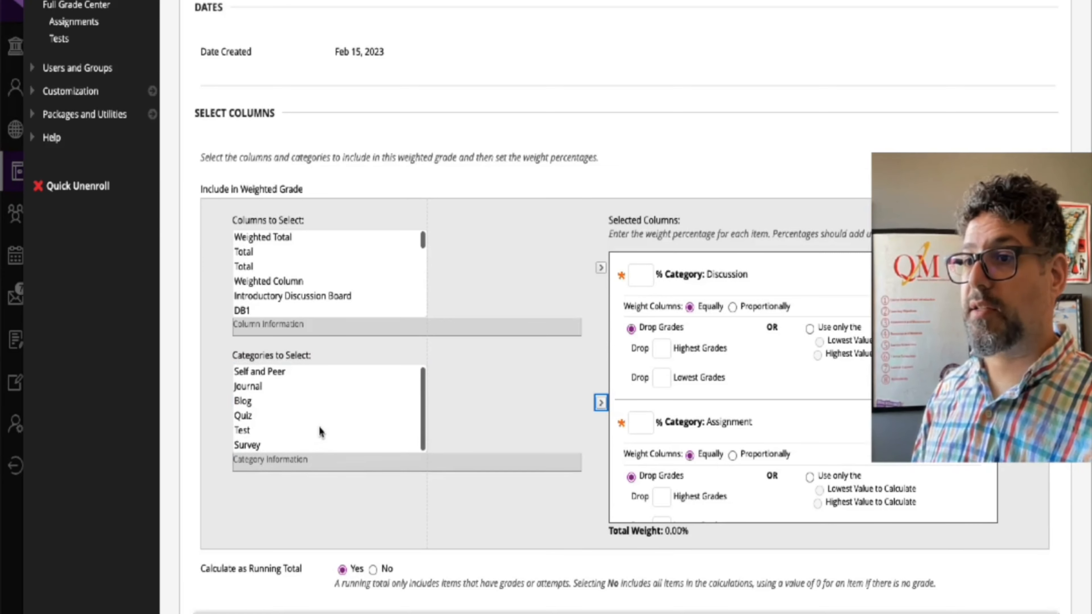
Step: Include the Quiz and Test categories in the Grades column's weighted grade
left_click(258, 416)
left_click(600, 403)
scroll(338, 413, "up", 1)
scroll(551, 465, "down", 2)
scroll(721, 361, "up", 1)
Step: Set the category weights to 30% for Discussion, 20% for Assignment and 20% for Test
left_click(639, 274)
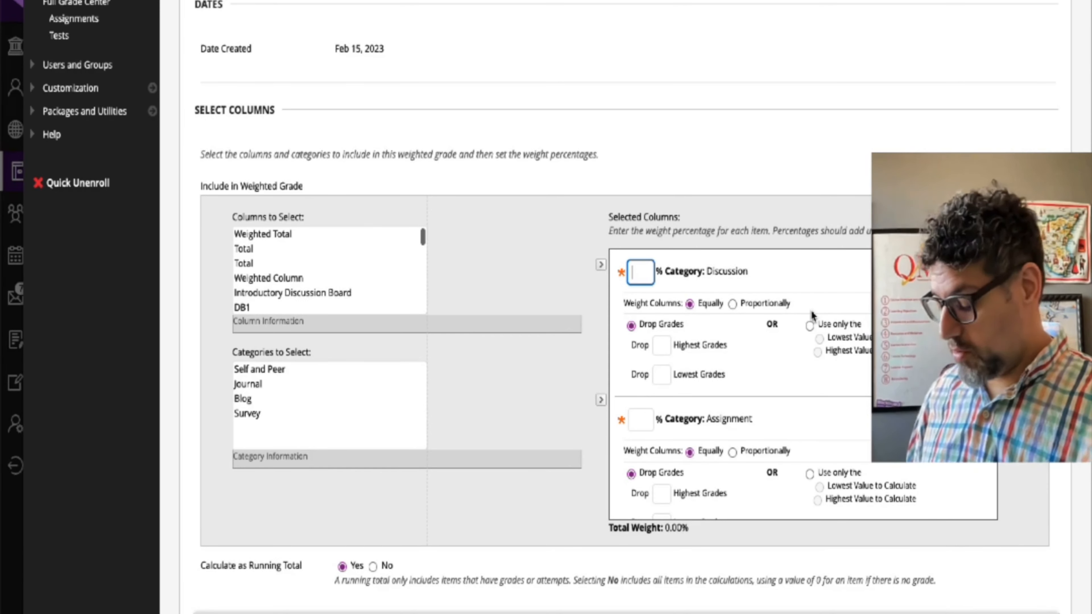
scroll(763, 373, "down", 1)
left_click(642, 396)
type("20")
scroll(704, 394, "down", 4)
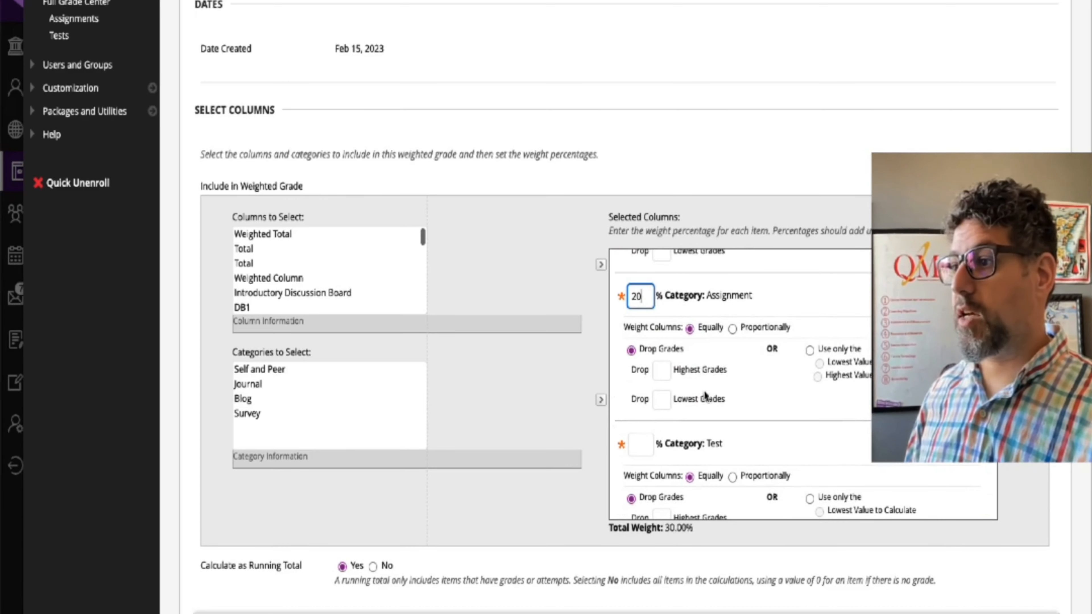
left_click(640, 445)
type("20")
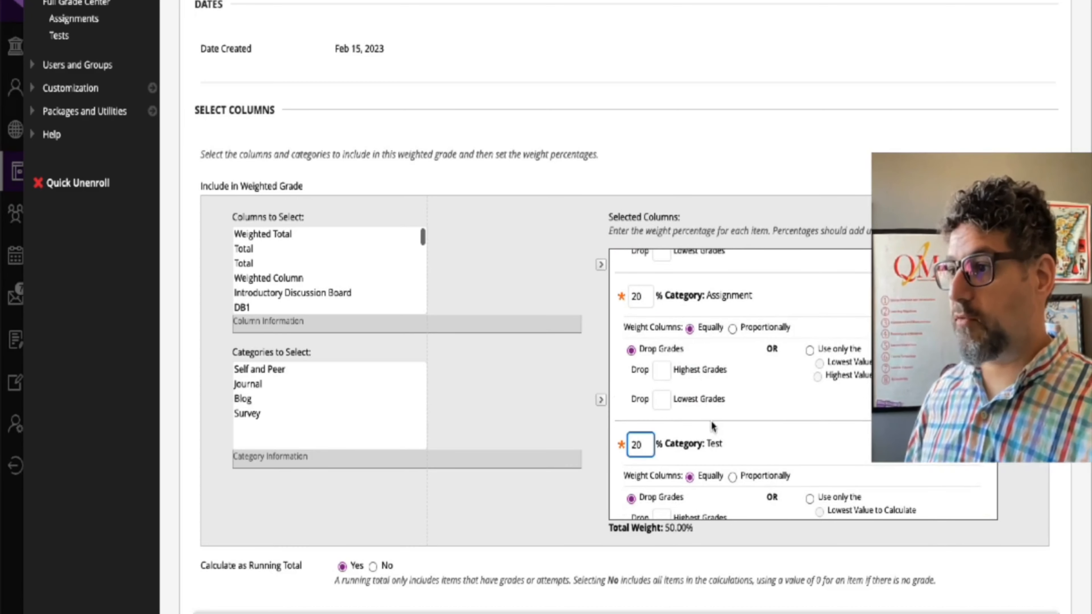
Step: Set the Quiz and Knowledge Checkpoints category weights to 5% each
scroll(711, 422, "down", 5)
left_click(640, 418)
type("5")
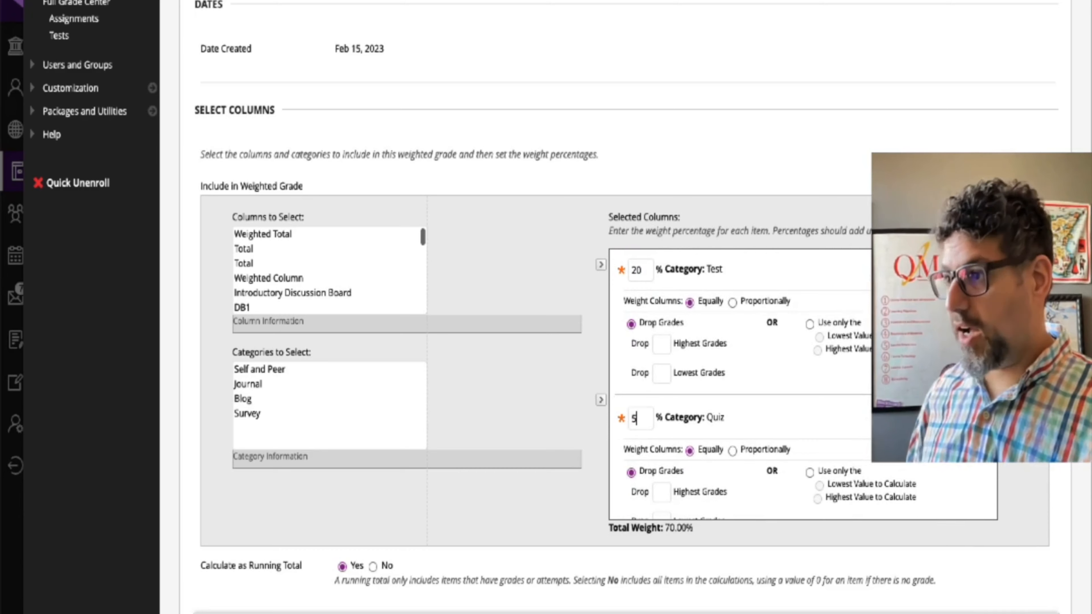
scroll(636, 417, "down", 3)
left_click(636, 438)
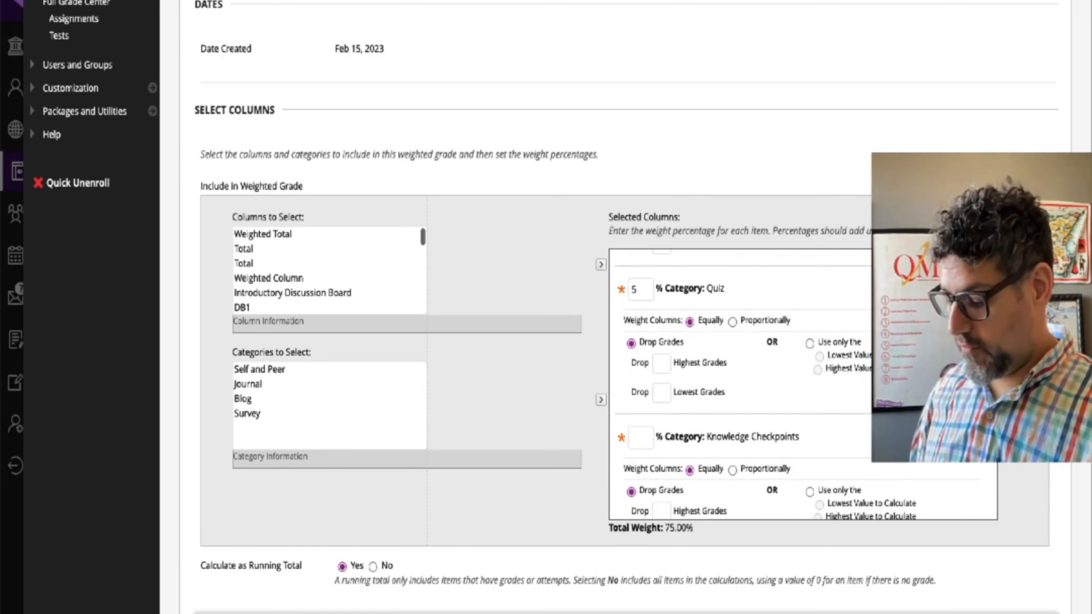
type("5")
scroll(711, 411, "down", 3)
left_click(739, 543)
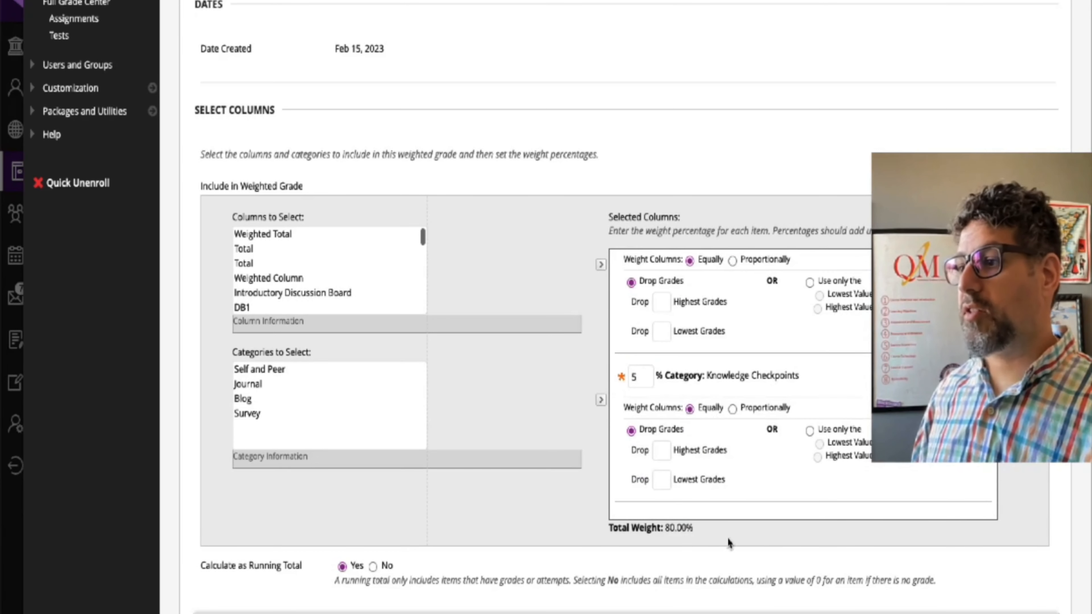
Step: Change the Discussion category weight to 40% and the Assignment category weight to 30%
scroll(730, 537, "up", 3)
scroll(712, 251, "down", 2)
scroll(743, 327, "up", 3)
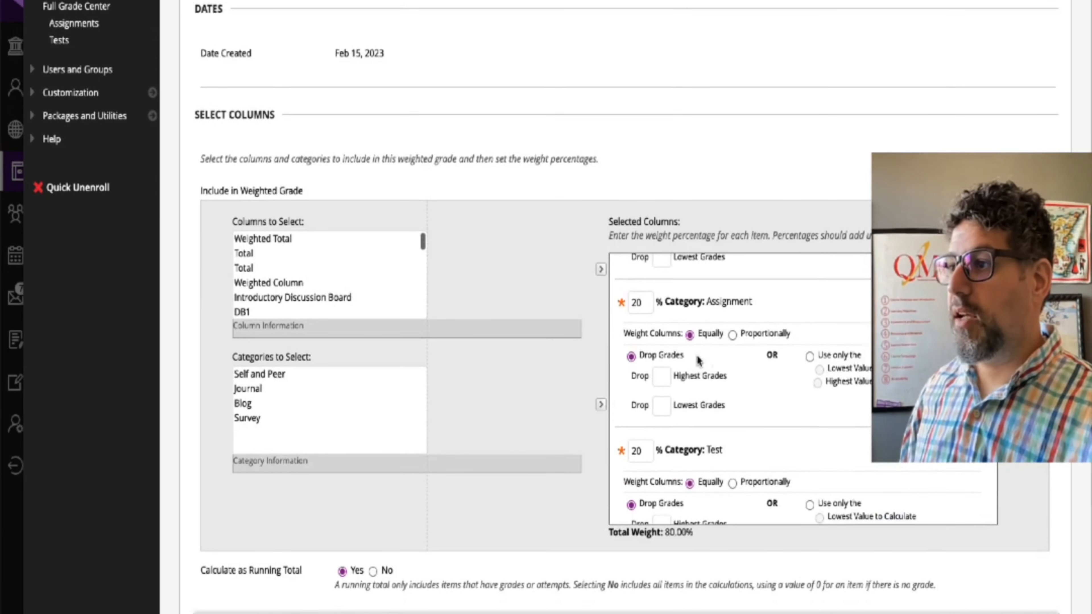
scroll(697, 361, "up", 1)
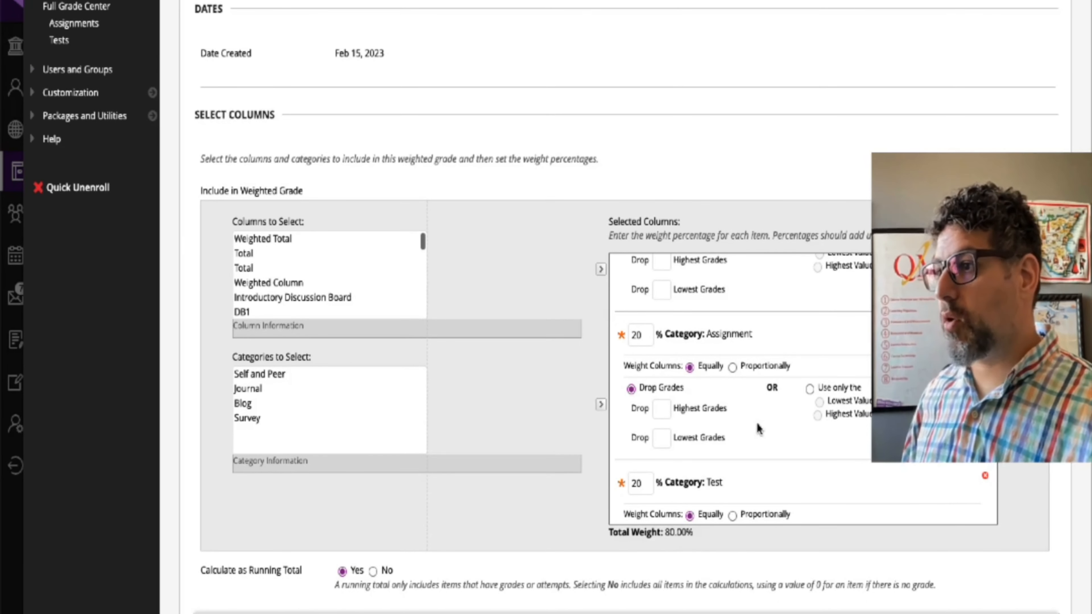
scroll(757, 429, "up", 3)
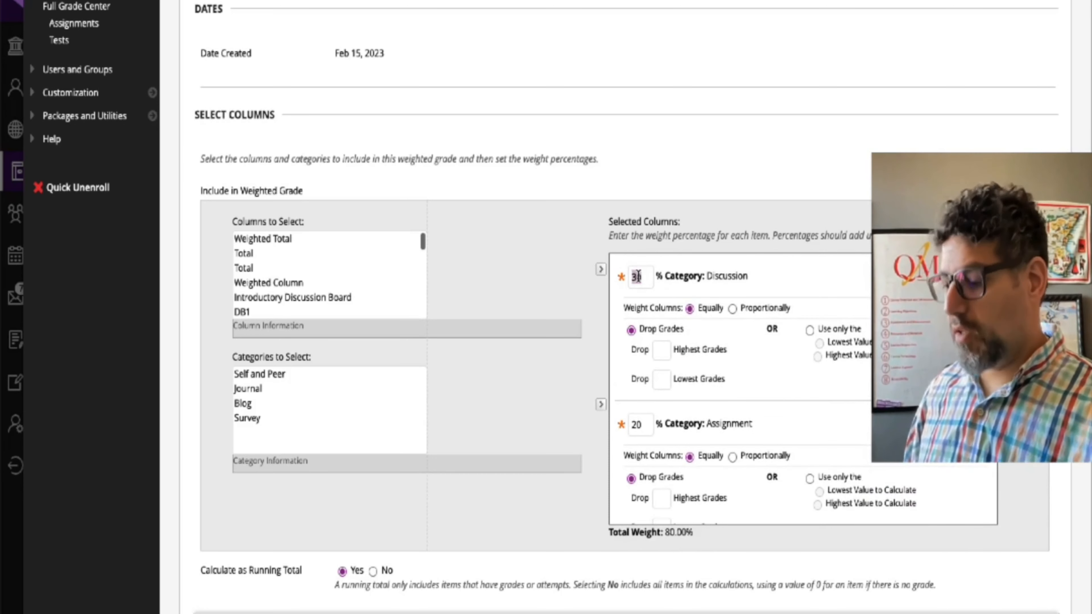
double_click(636, 425)
type("30")
left_click(588, 440)
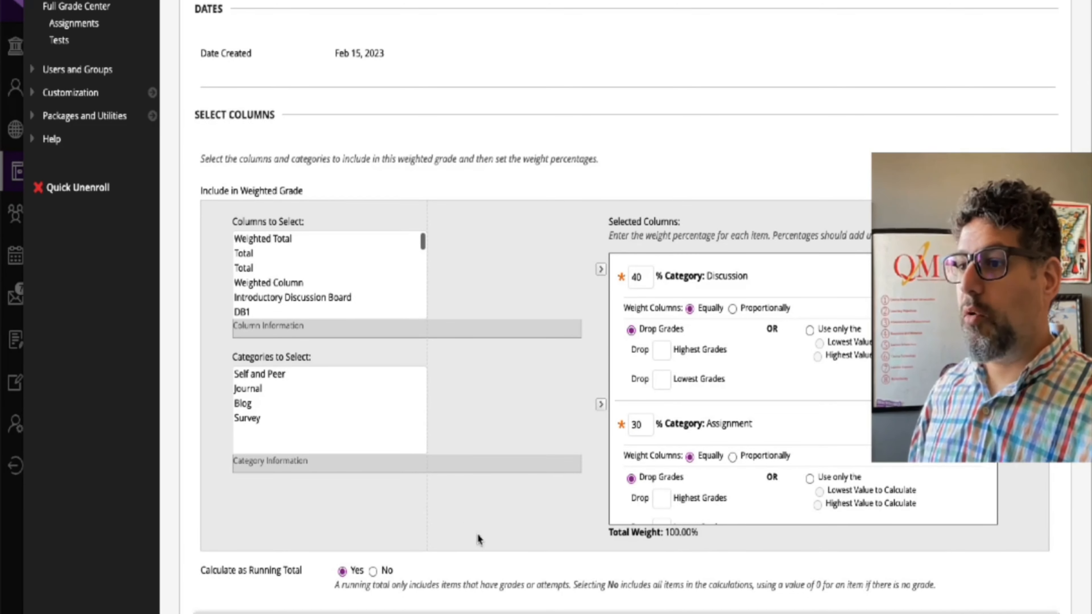
Step: Review the running total and visibility options and submit the new Grades weighted column
scroll(478, 539, "down", 5)
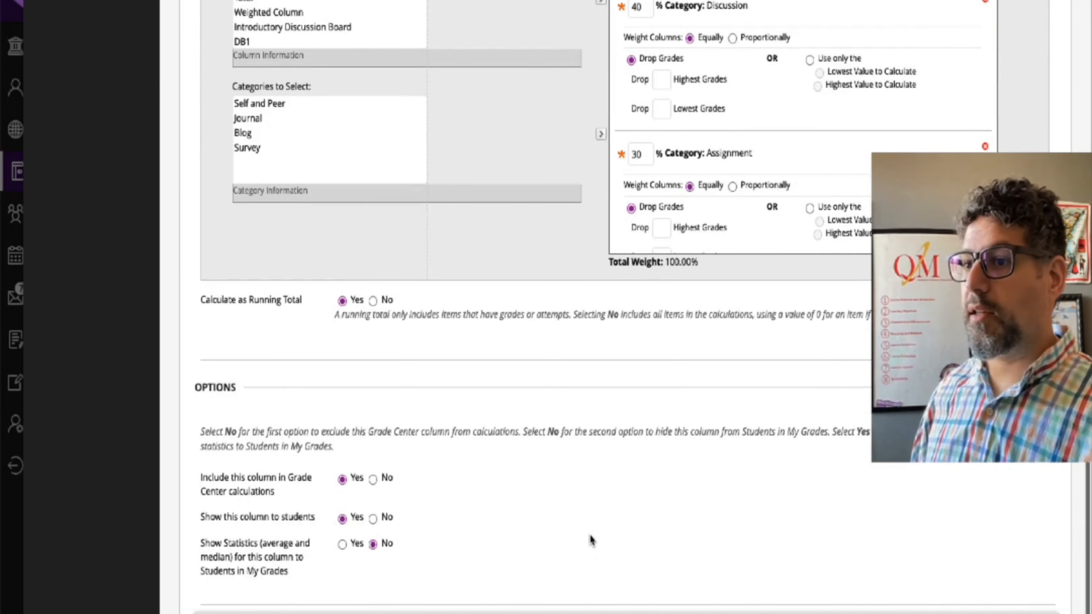
scroll(590, 540, "down", 1)
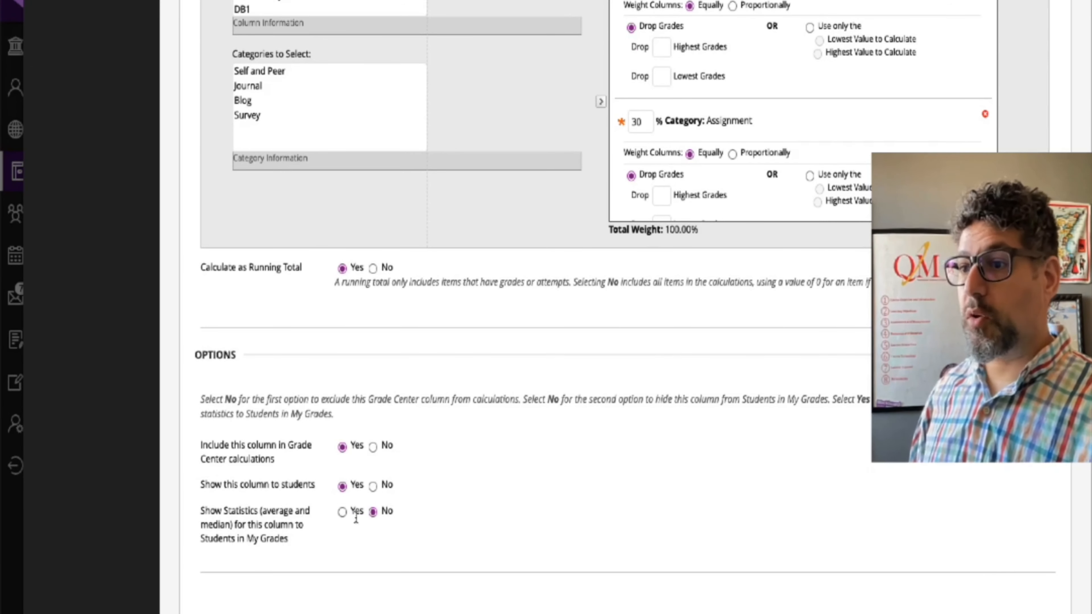
scroll(726, 567, "down", 1)
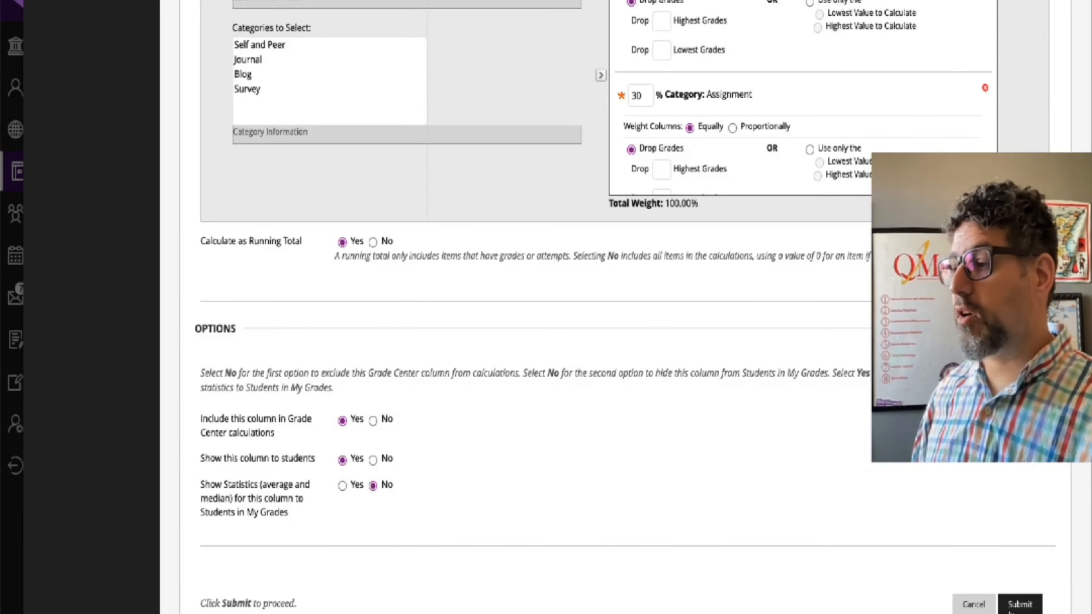
left_click(1033, 609)
Step: In the column organization, move the Grades column from the end of the Not in a Grading Period list toward its start
left_click_drag(399, 289, 842, 300)
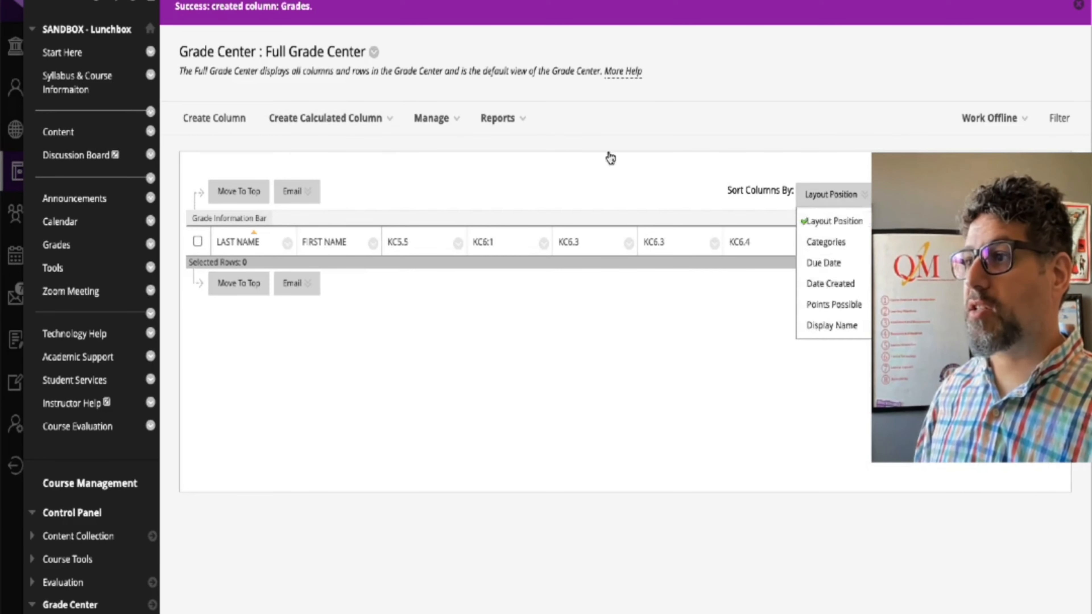
left_click(431, 117)
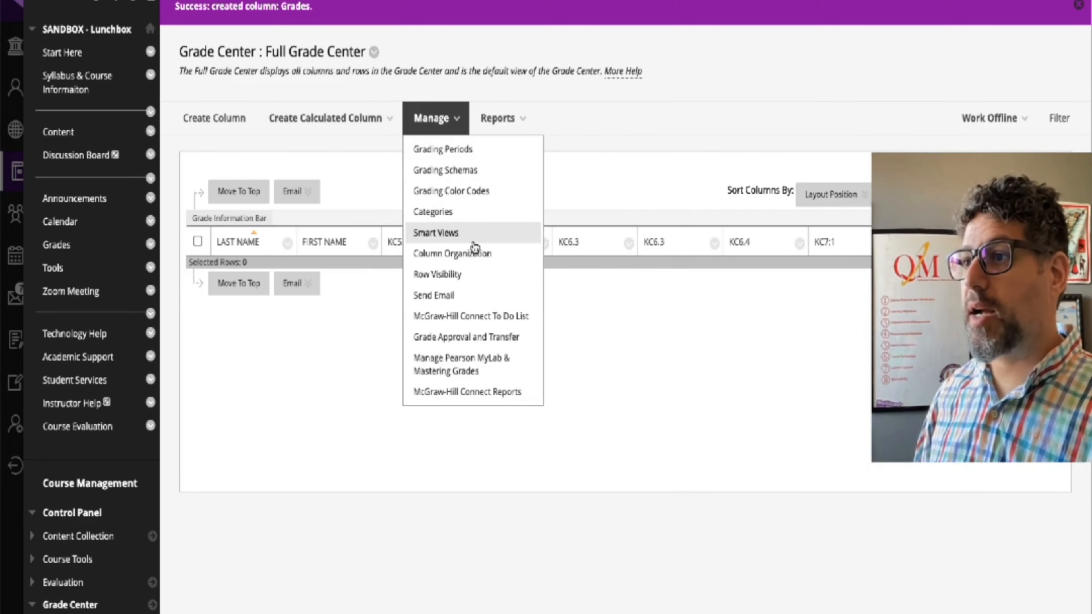
left_click(452, 253)
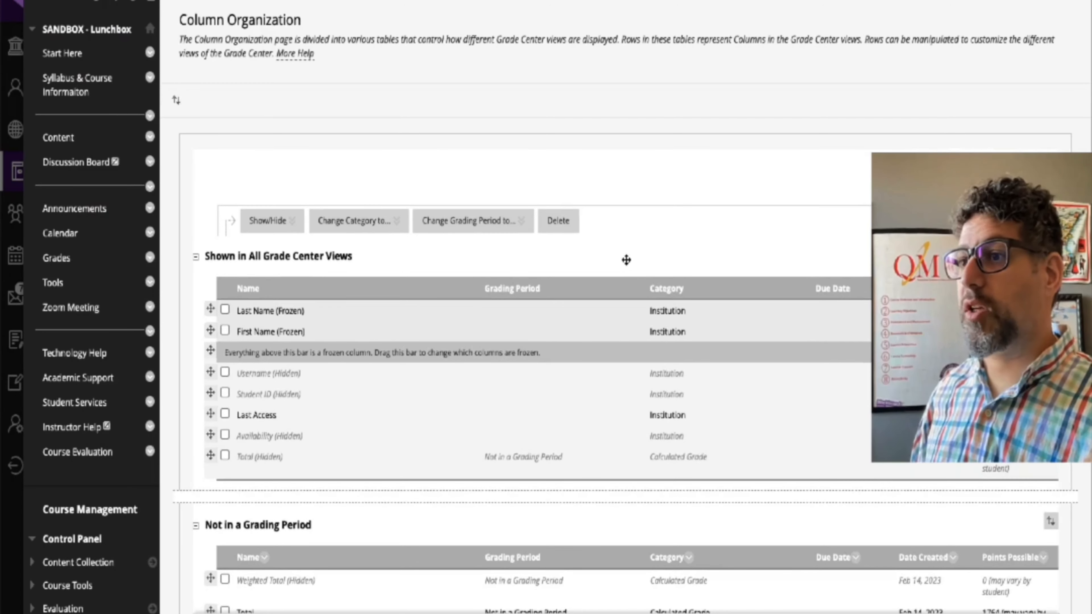
scroll(456, 267, "down", 15)
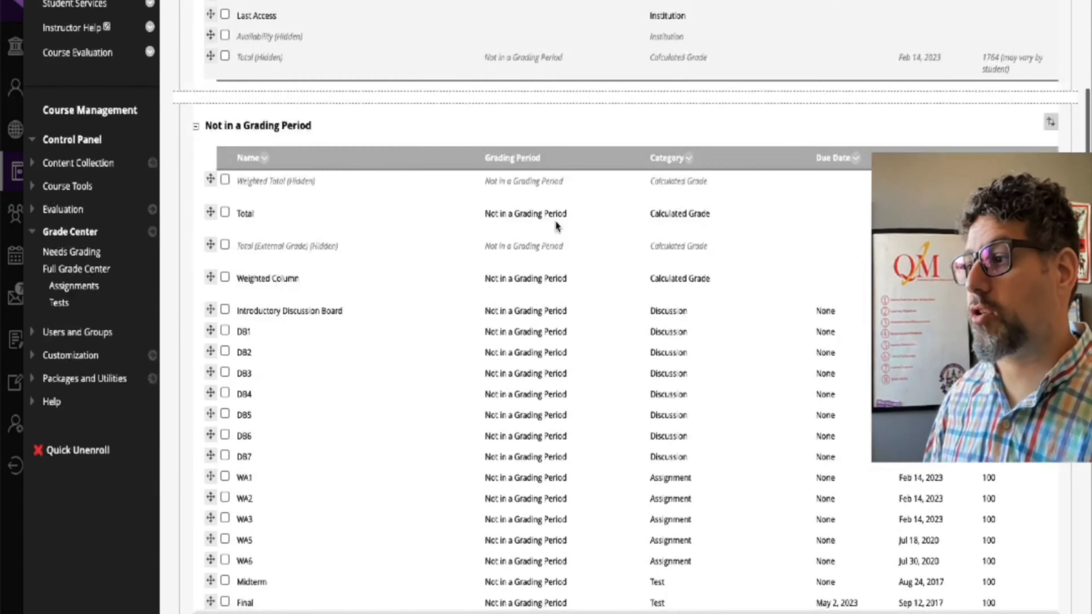
scroll(543, 220, "down", 5)
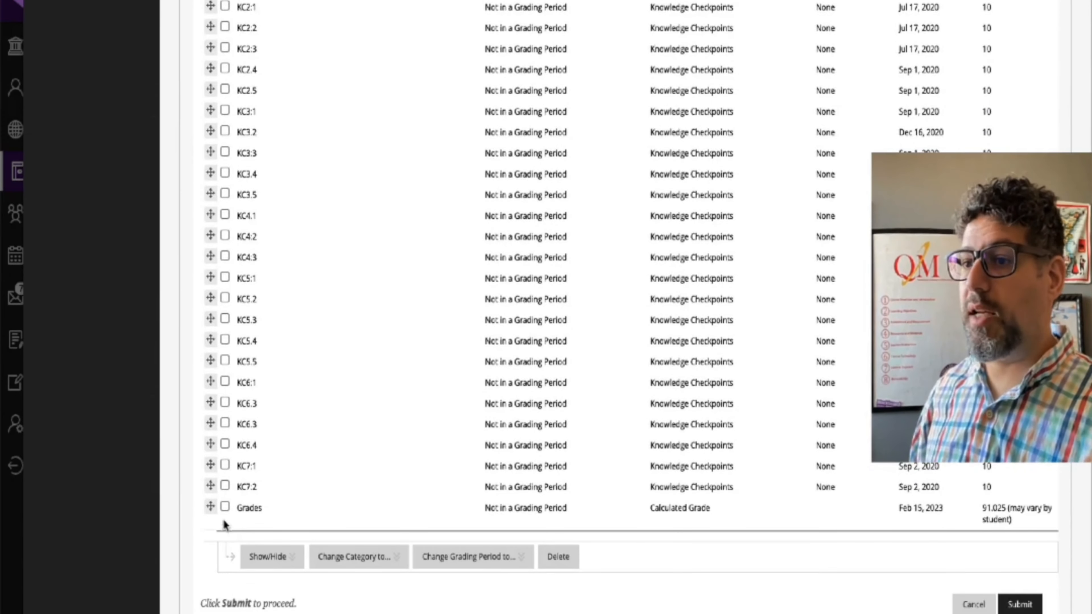
left_click_drag(211, 505, 273, 201)
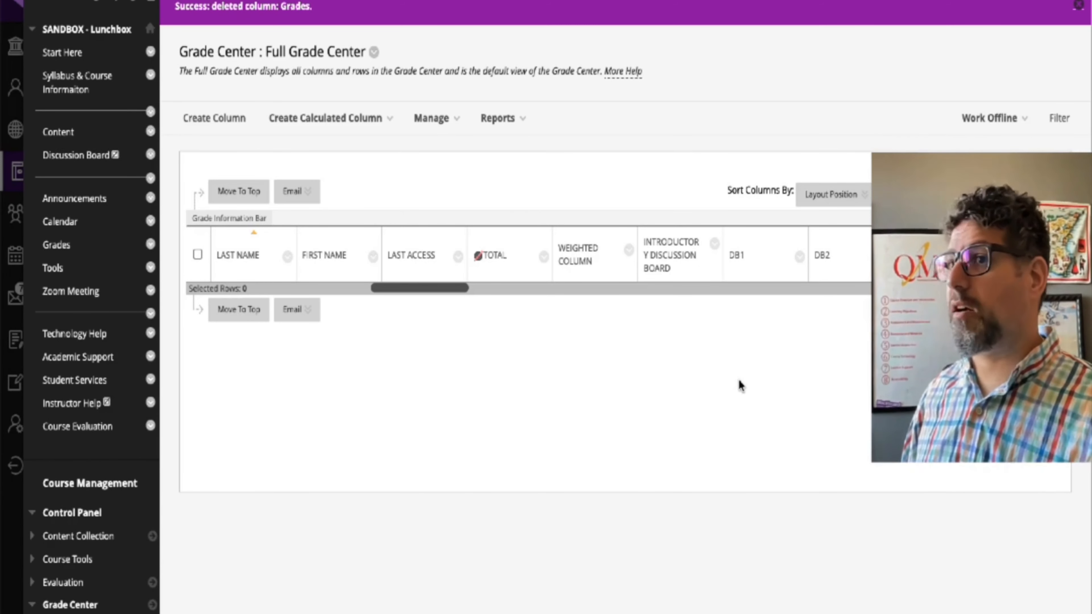
Step: Open the course's My Grades page and read the grading criteria of the Weighted Column
left_click(57, 244)
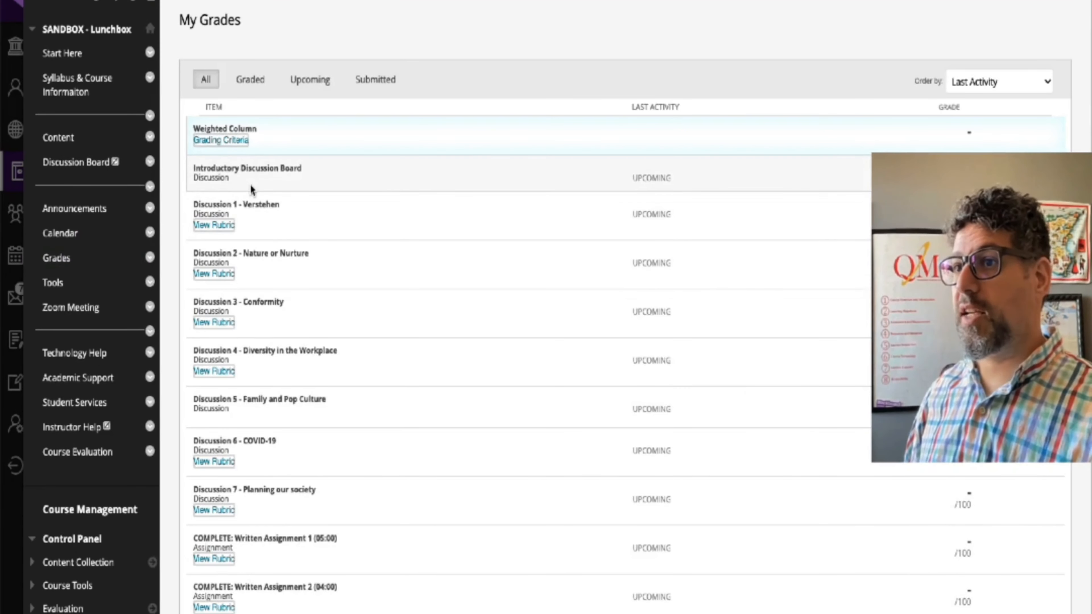
left_click(219, 141)
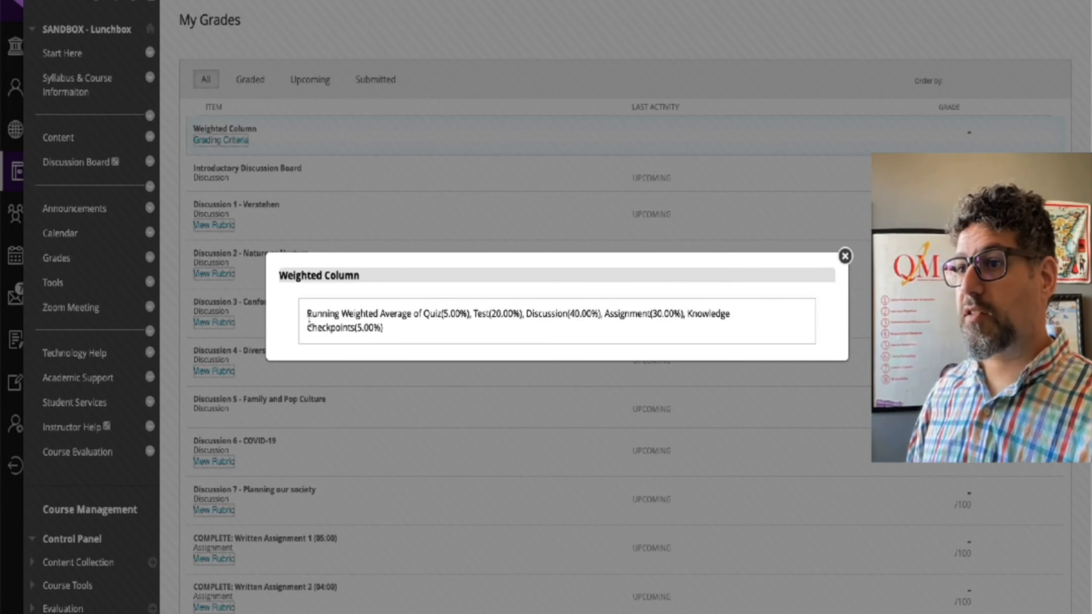
left_click_drag(309, 317, 408, 342)
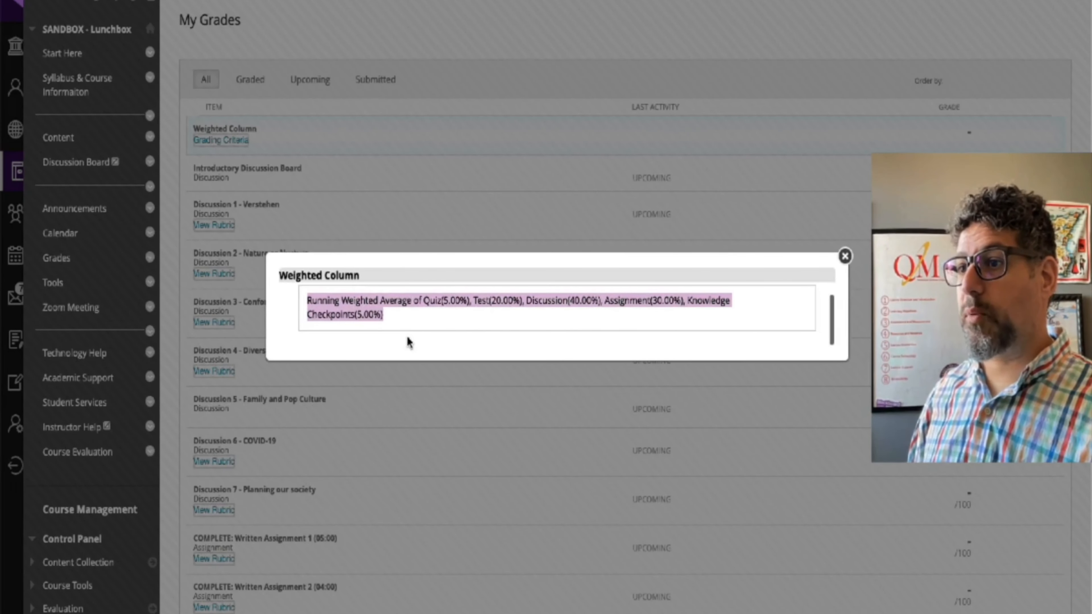
left_click(845, 258)
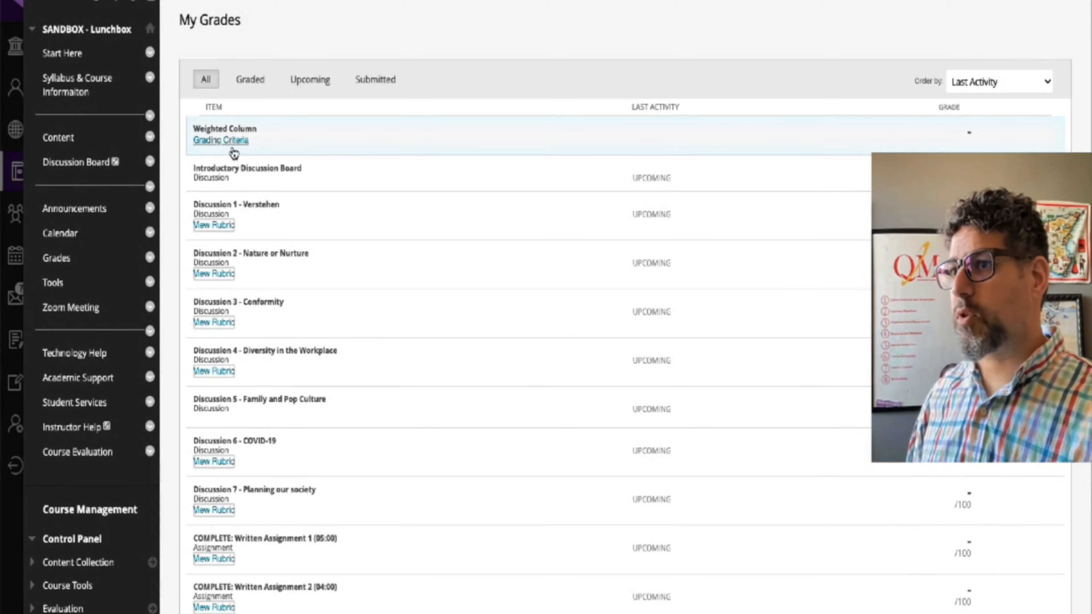
Step: View the rubric for Discussion 1 - Verstehen and look through the remaining graded items in My Grades
left_click(211, 225)
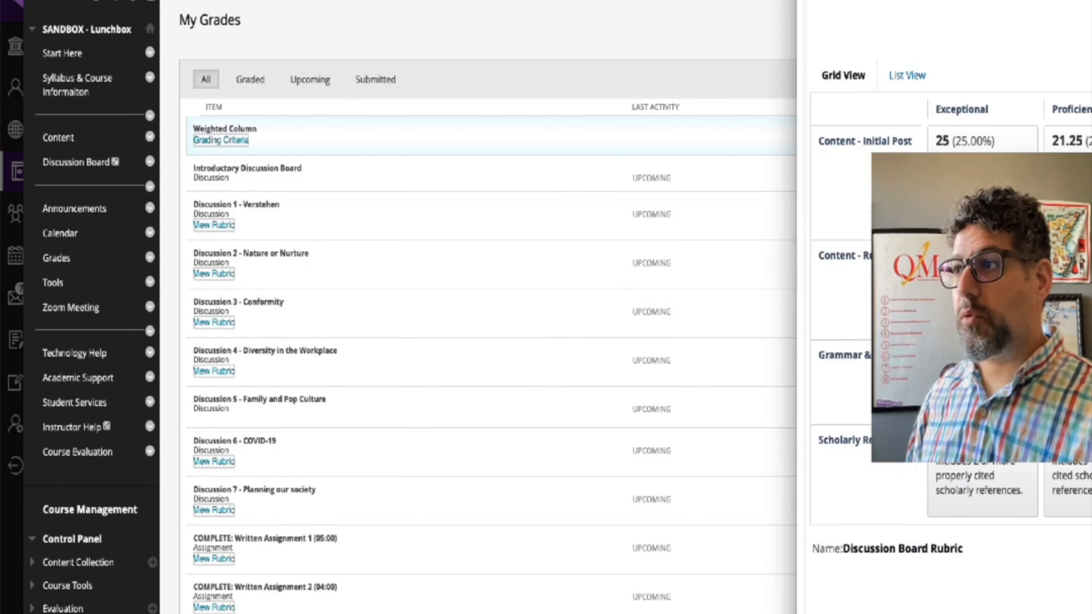
scroll(624, 278, "down", 4)
scroll(649, 285, "up", 4)
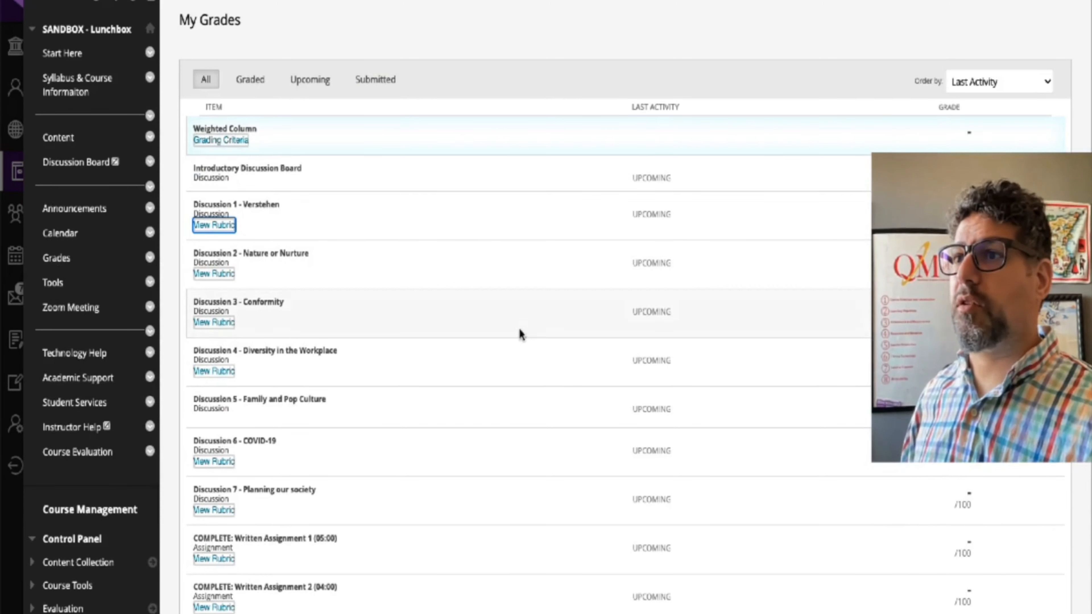
scroll(502, 326, "down", 20)
scroll(490, 324, "down", 7)
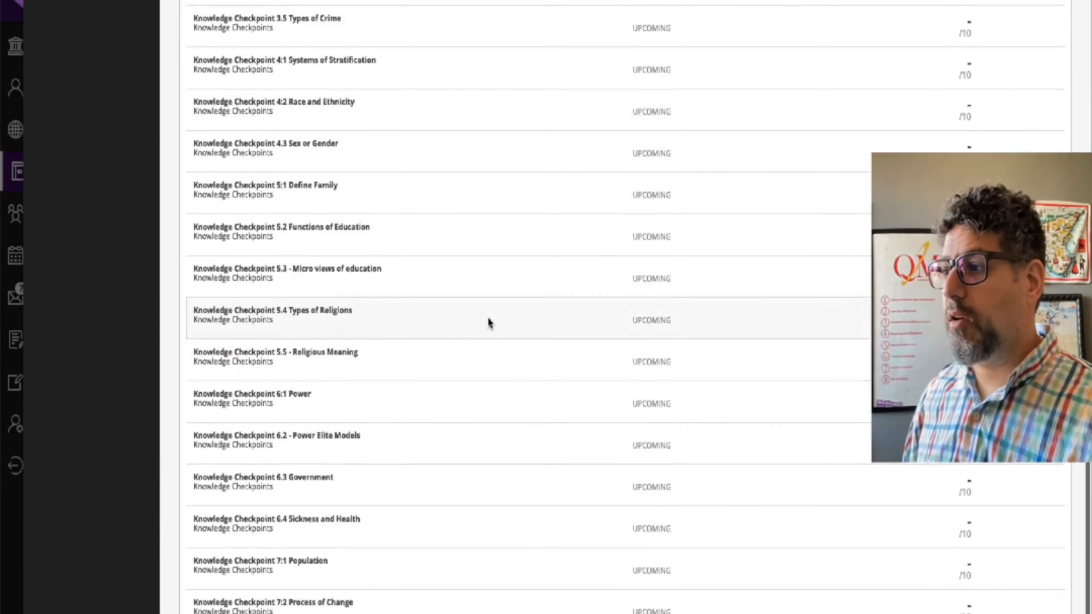
scroll(489, 320, "up", 20)
scroll(658, 475, "down", 3)
scroll(726, 412, "up", 3)
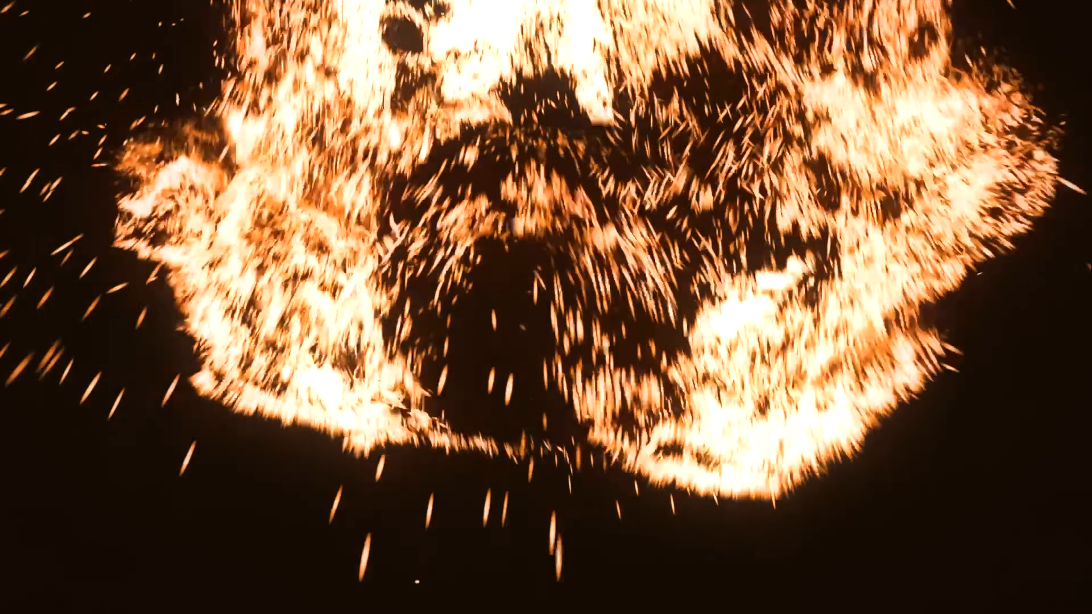